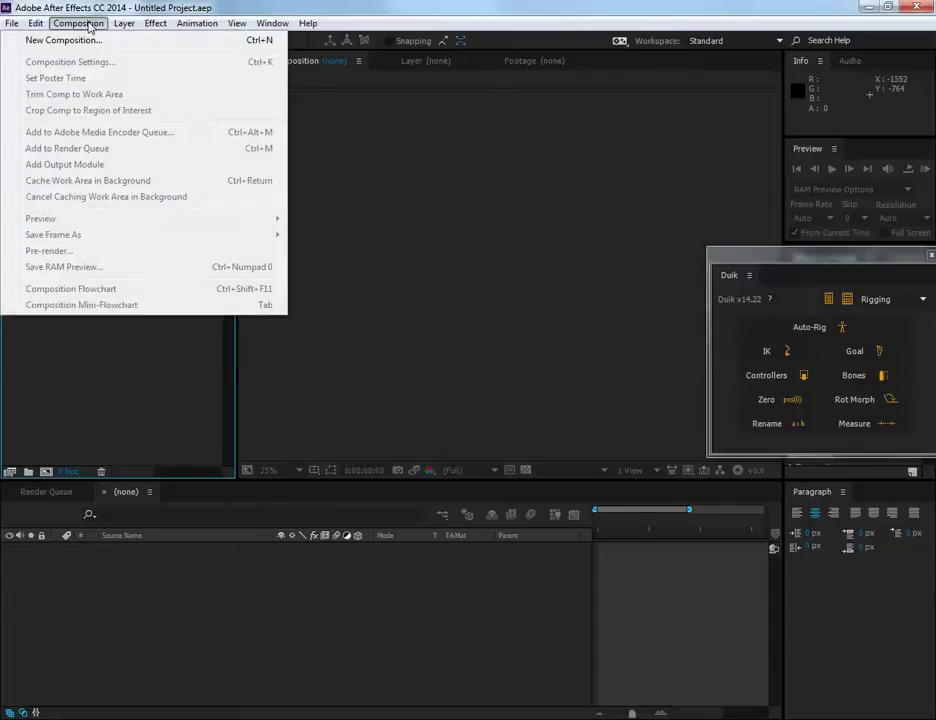
# - Create a new 1920 x 1080 composition with the HDTV 1080 25 preset and a duration of 5 seconds
pyautogui.click(90, 38)
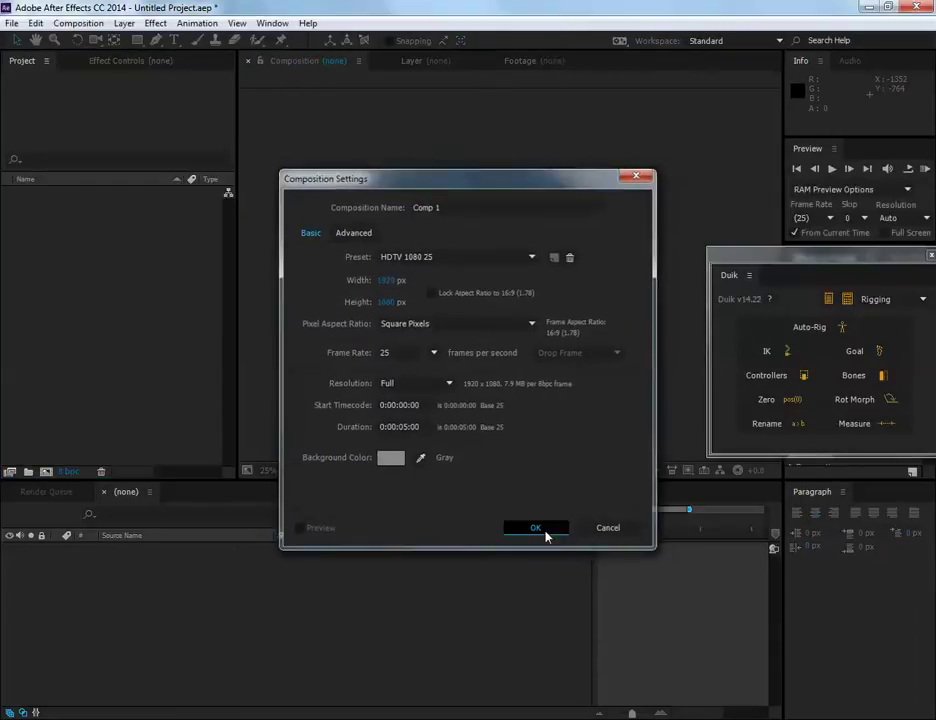
pyautogui.click(543, 532)
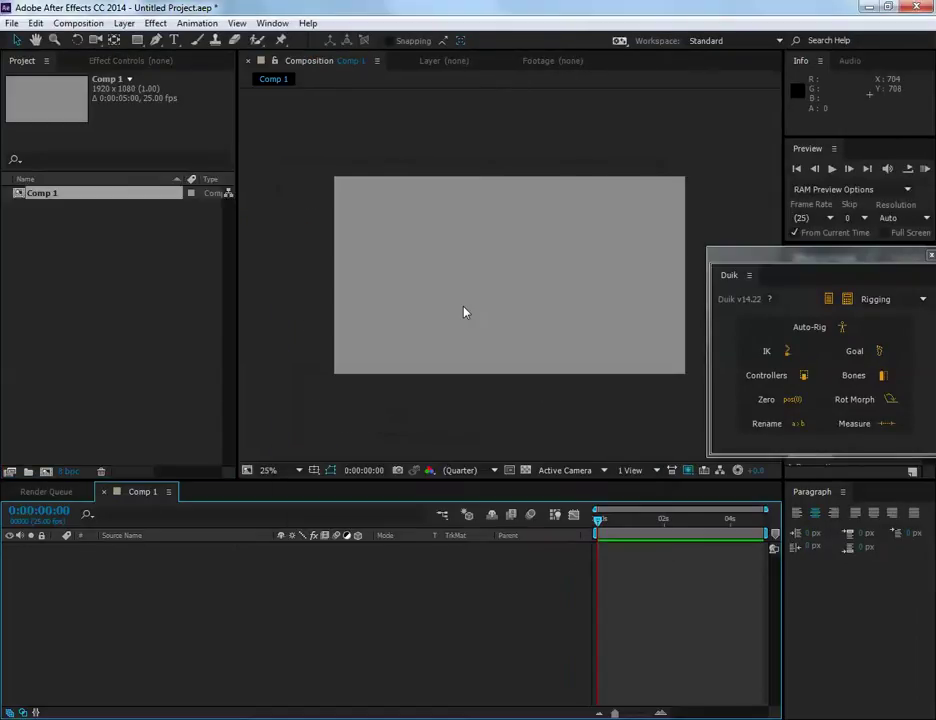
# - Draw a closed red leg shape with thigh, knee, shin and foot in the composition using the Pen tool
pyautogui.click(157, 40)
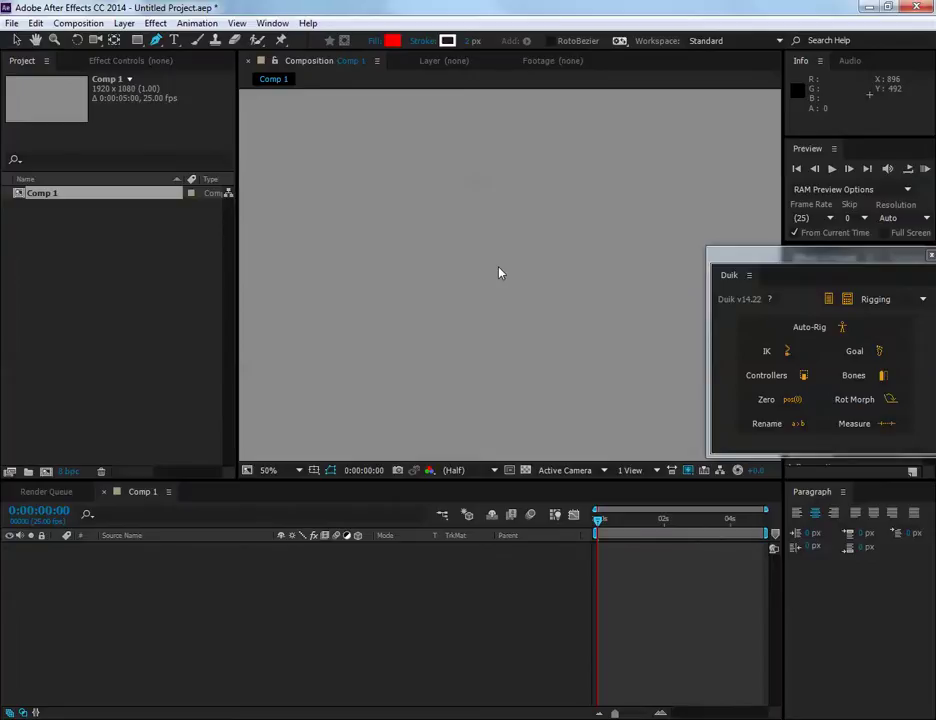
pyautogui.click(443, 206)
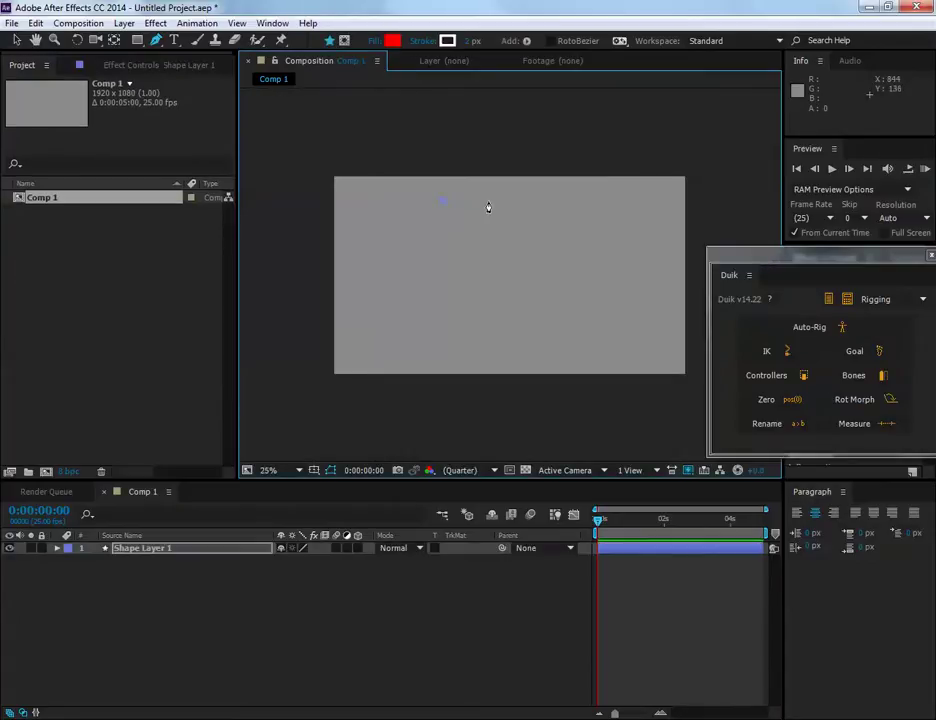
pyautogui.click(490, 201)
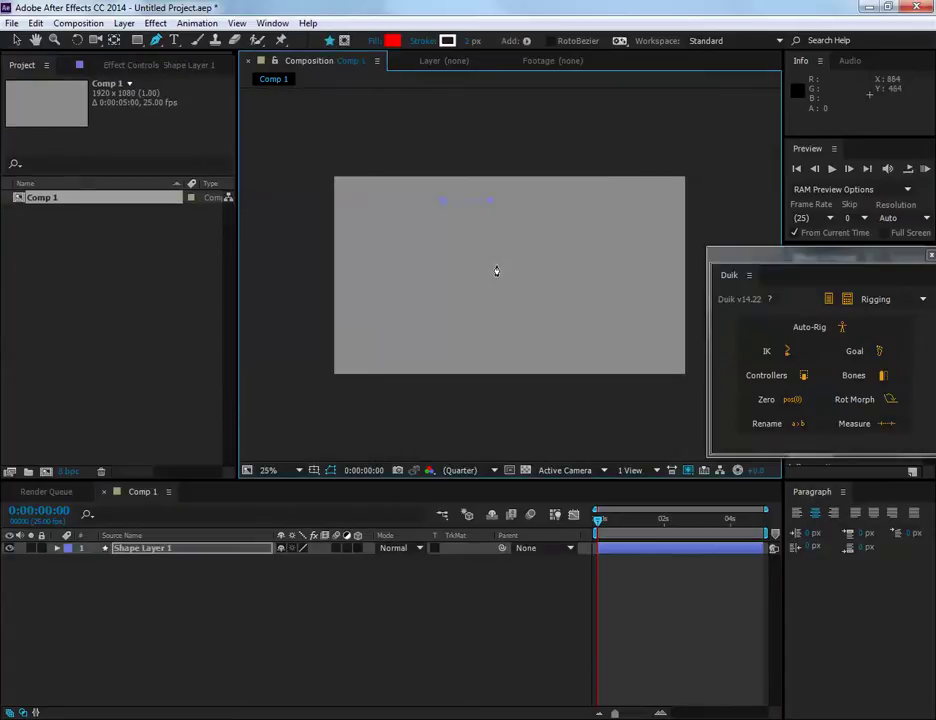
pyautogui.click(483, 340)
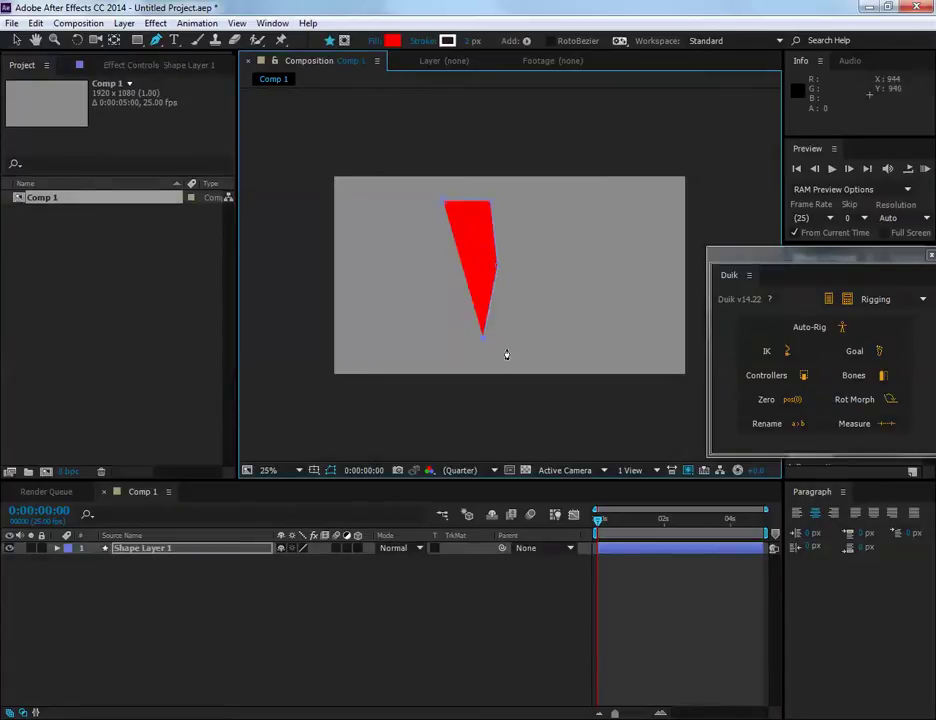
pyautogui.click(465, 357)
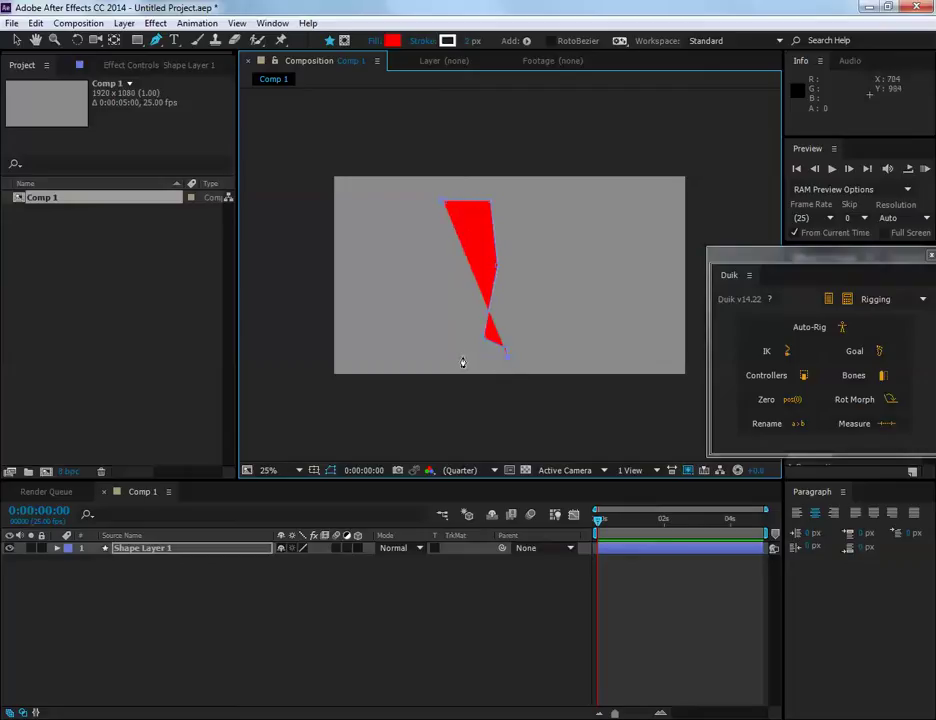
pyautogui.click(466, 267)
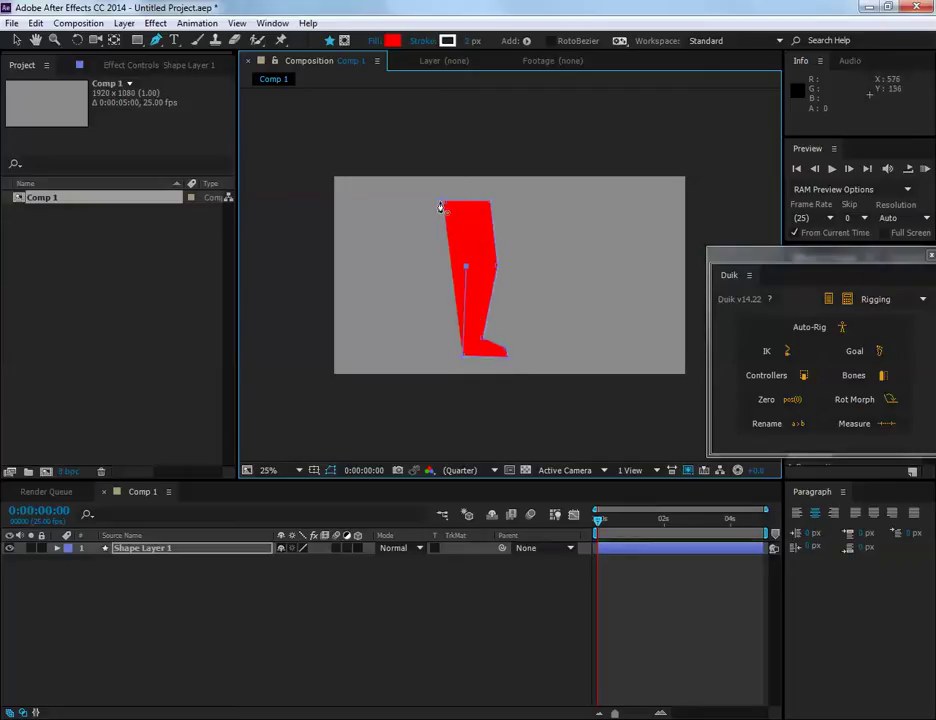
pyautogui.click(445, 202)
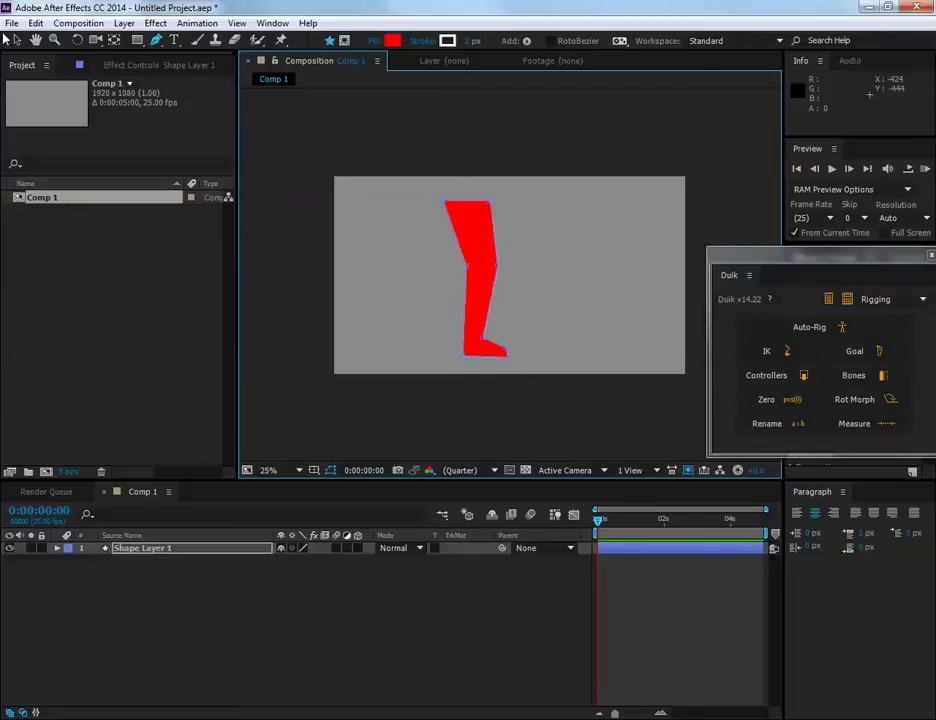
# - Refine the leg outline by nudging the thigh's upper front corner and extending the toe slightly forward
pyautogui.click(16, 40)
pyautogui.click(489, 206)
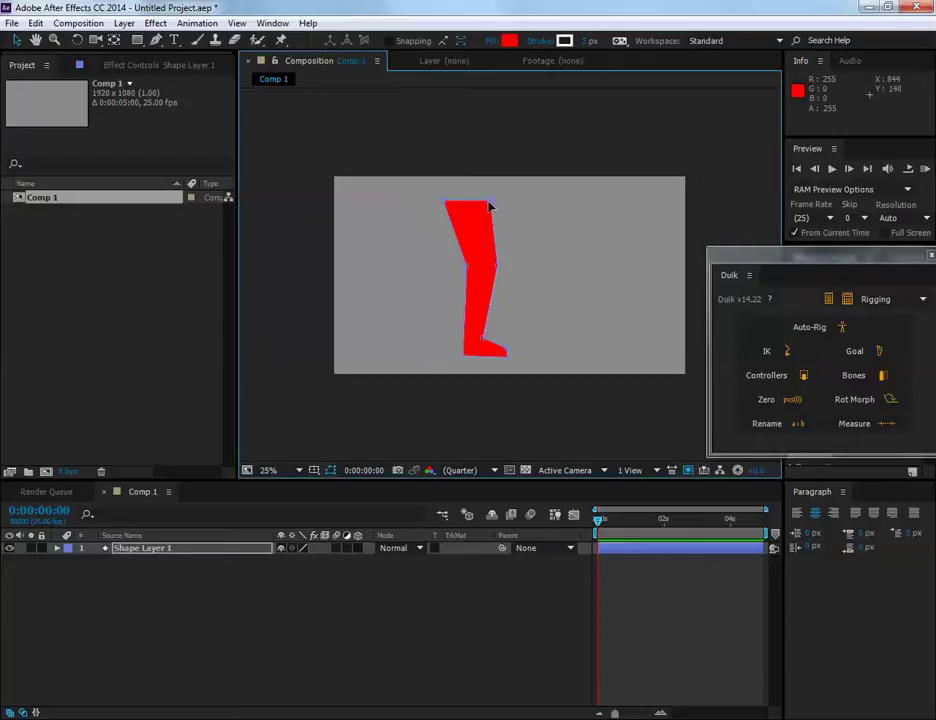
pyautogui.moveTo(489, 206); pyautogui.dragTo(488, 206)
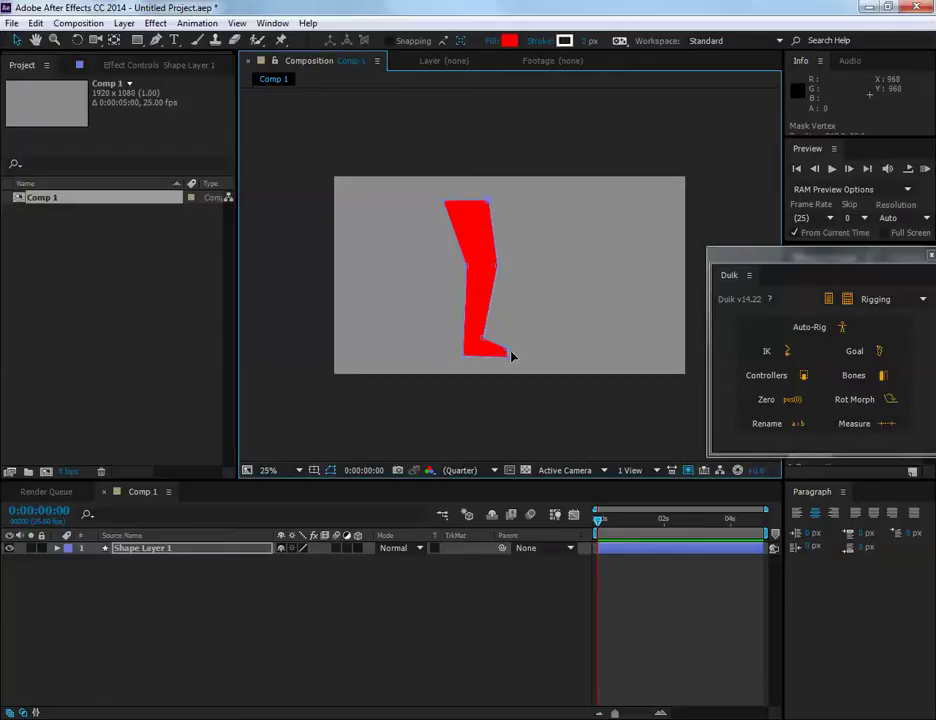
pyautogui.scroll(2, 510, 355)
pyautogui.scroll(-2, 510, 355)
pyautogui.doubleClick(511, 358)
# - Place three puppet pins on the leg, at the hip, the knee and the ankle
pyautogui.moveTo(840, 270); pyautogui.dragTo(857, 302)
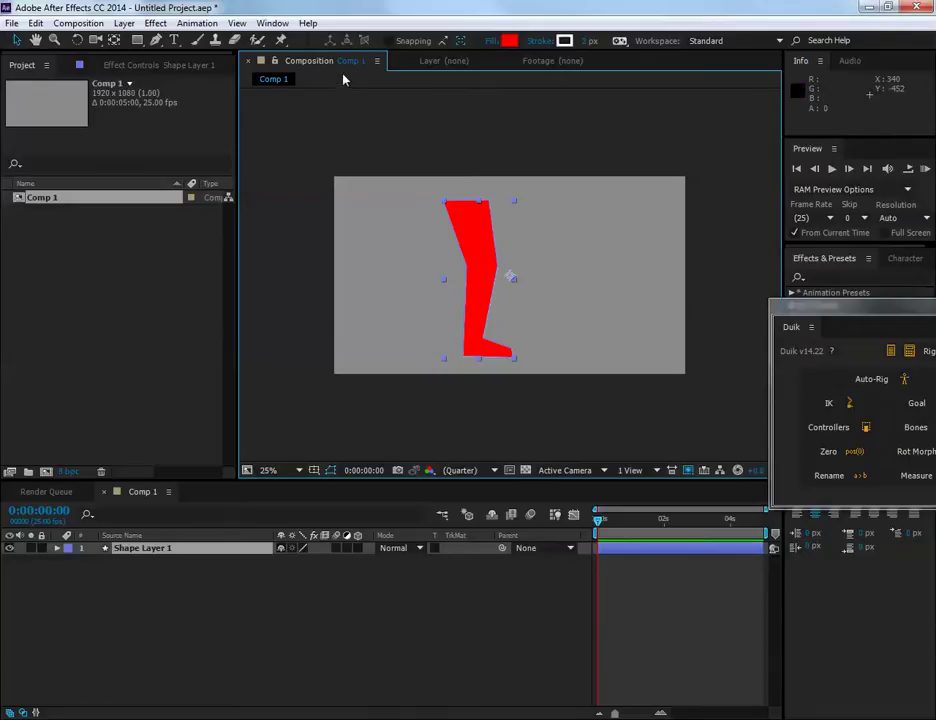
pyautogui.click(279, 40)
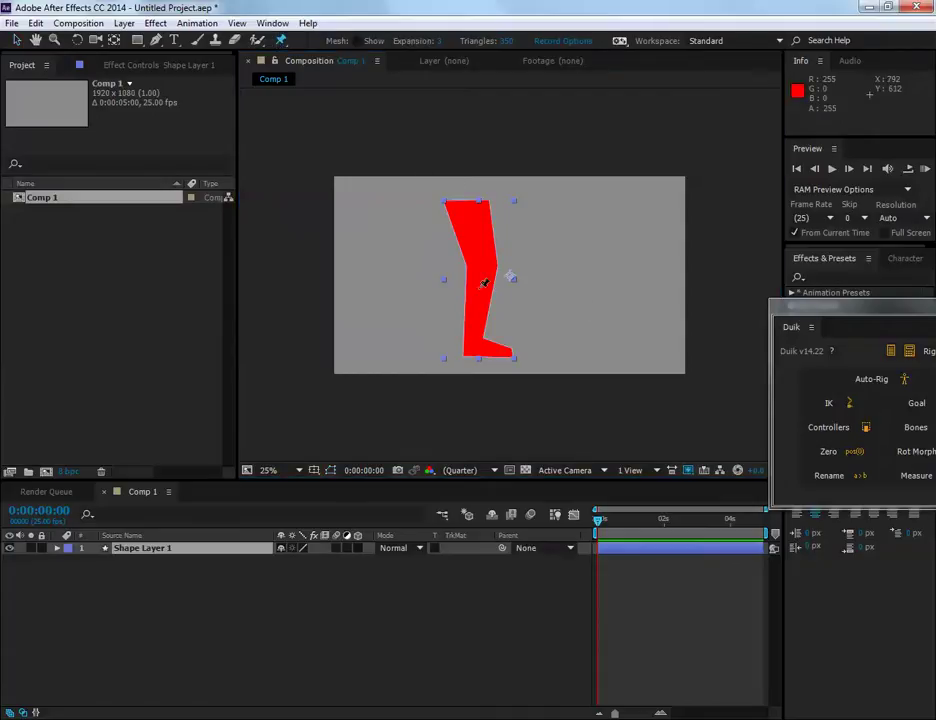
pyautogui.scroll(2, 485, 285)
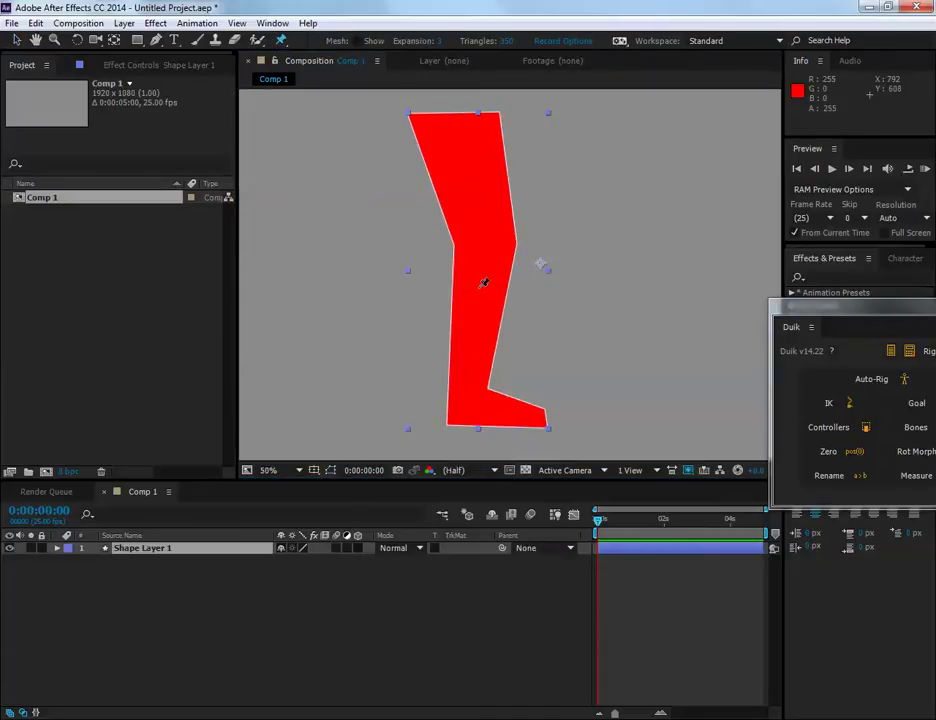
pyautogui.click(455, 122)
pyautogui.click(486, 244)
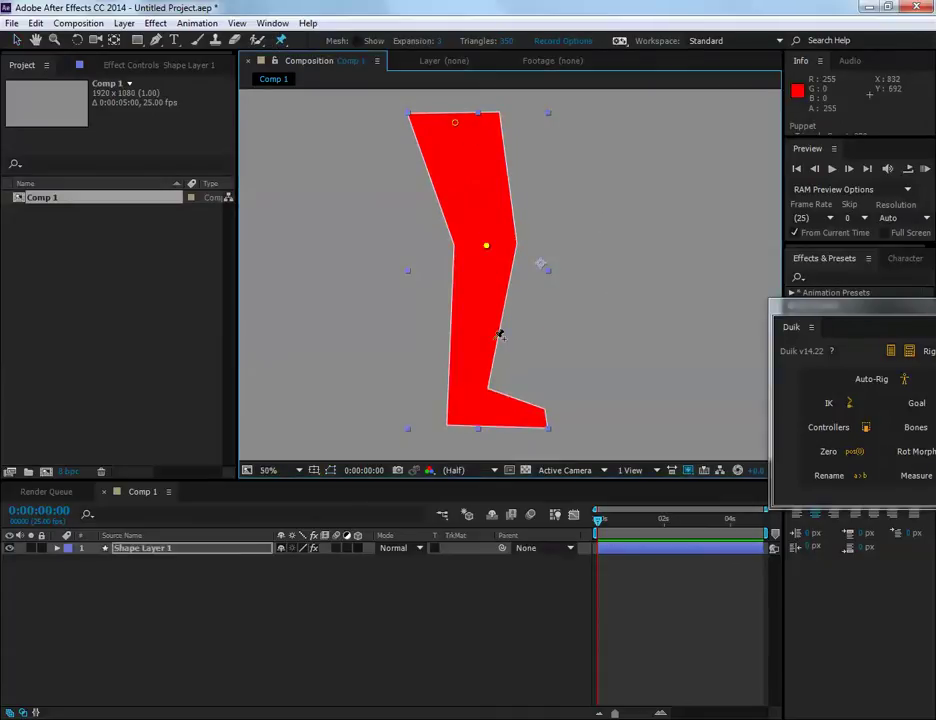
pyautogui.click(467, 404)
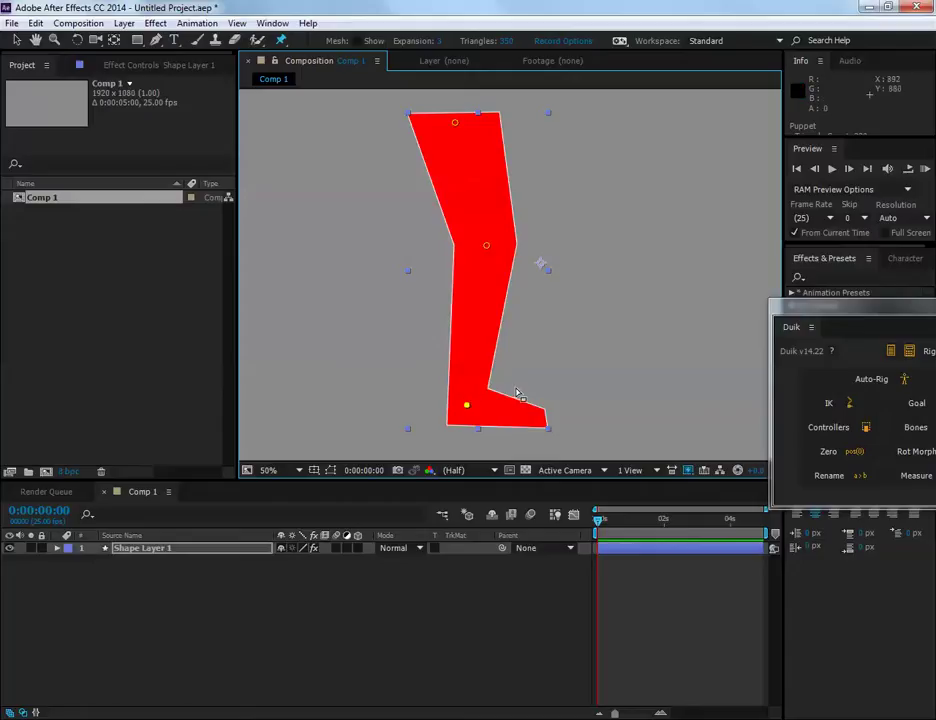
# - Reveal the leg layer's individual puppet pins under the Puppet effect's Mesh 1 Deform group in the timeline
pyautogui.click(16, 41)
pyautogui.click(514, 236)
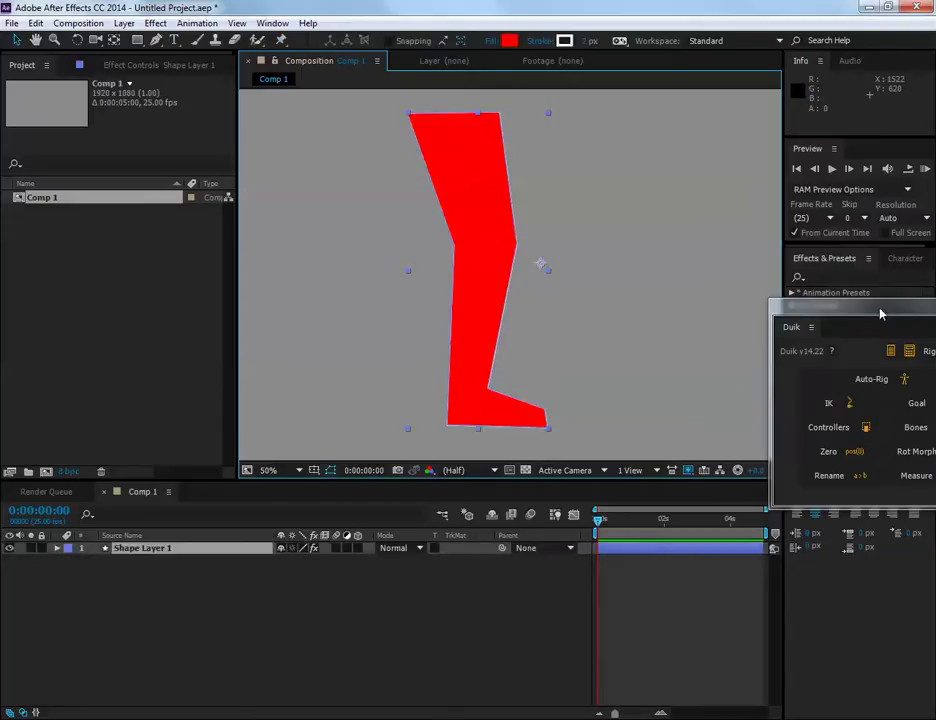
pyautogui.moveTo(880, 314); pyautogui.dragTo(847, 276)
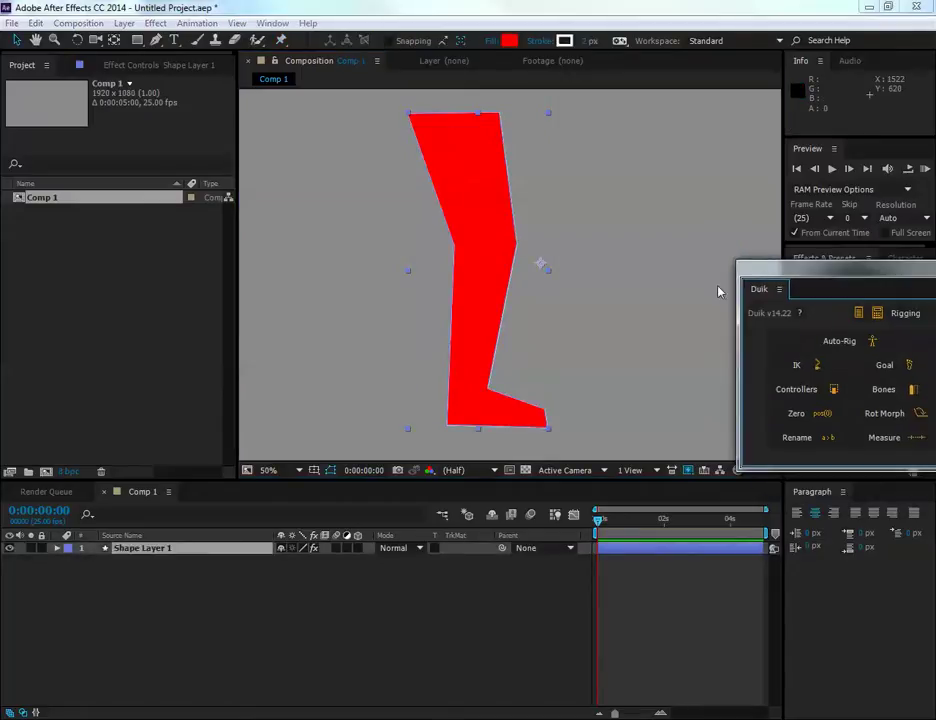
pyautogui.click(57, 548)
pyautogui.click(69, 560)
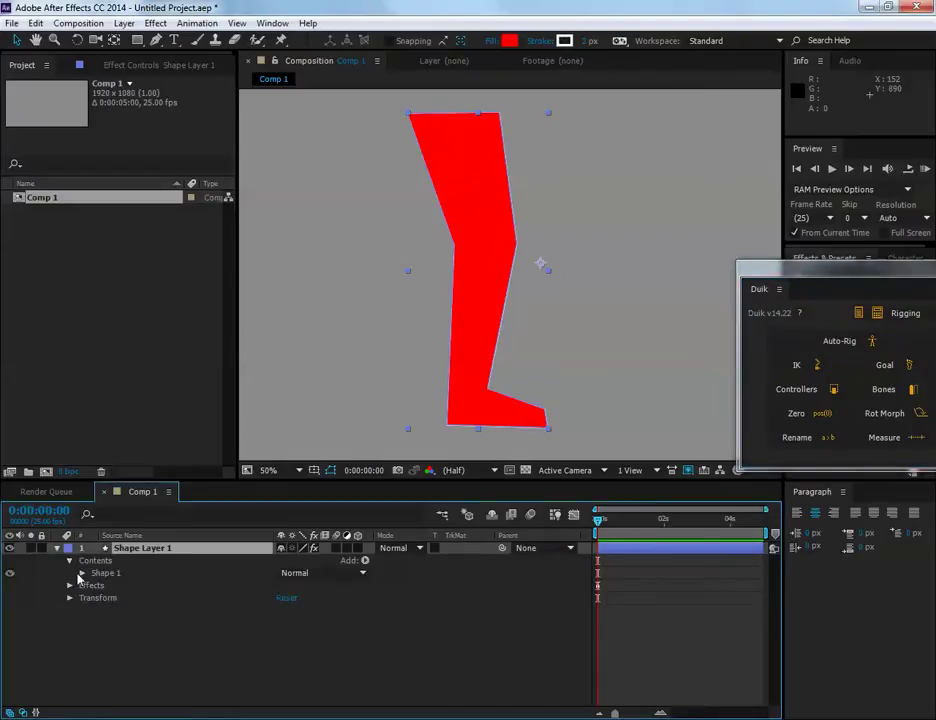
pyautogui.click(69, 585)
pyautogui.click(82, 597)
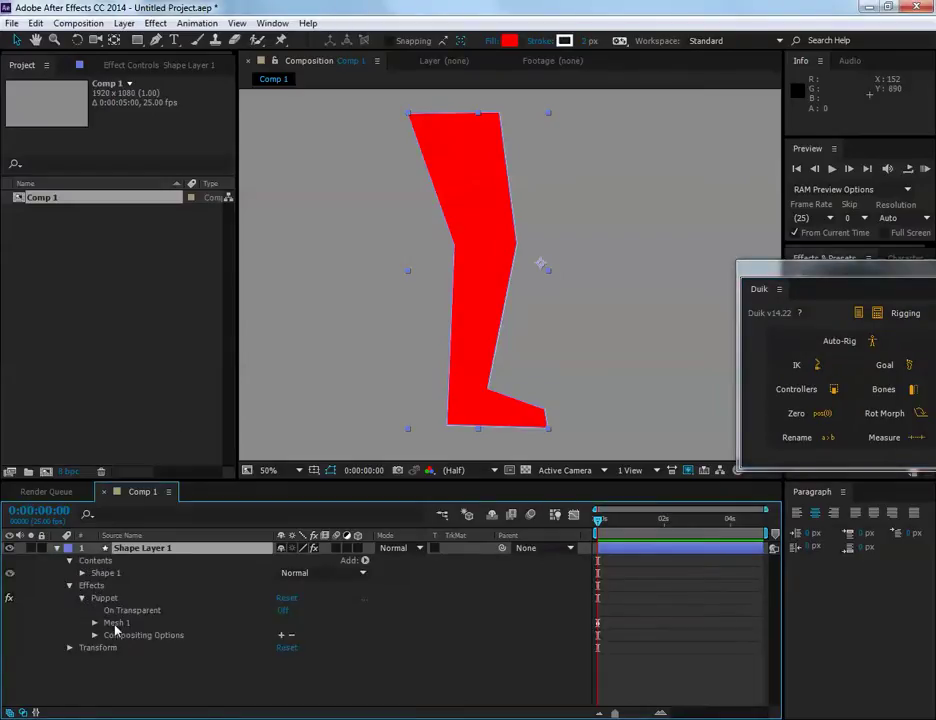
pyautogui.click(95, 623)
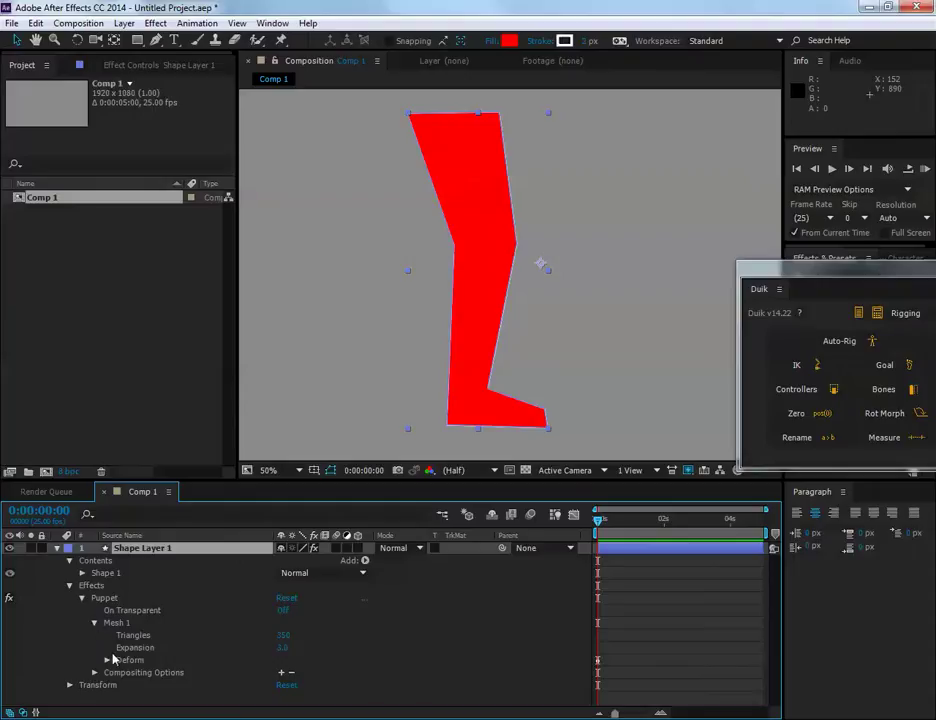
pyautogui.click(107, 660)
# - Examine which leg joint each of Puppet Pin 1, 2 and 3 corresponds to by selecting them in turn
pyautogui.click(157, 697)
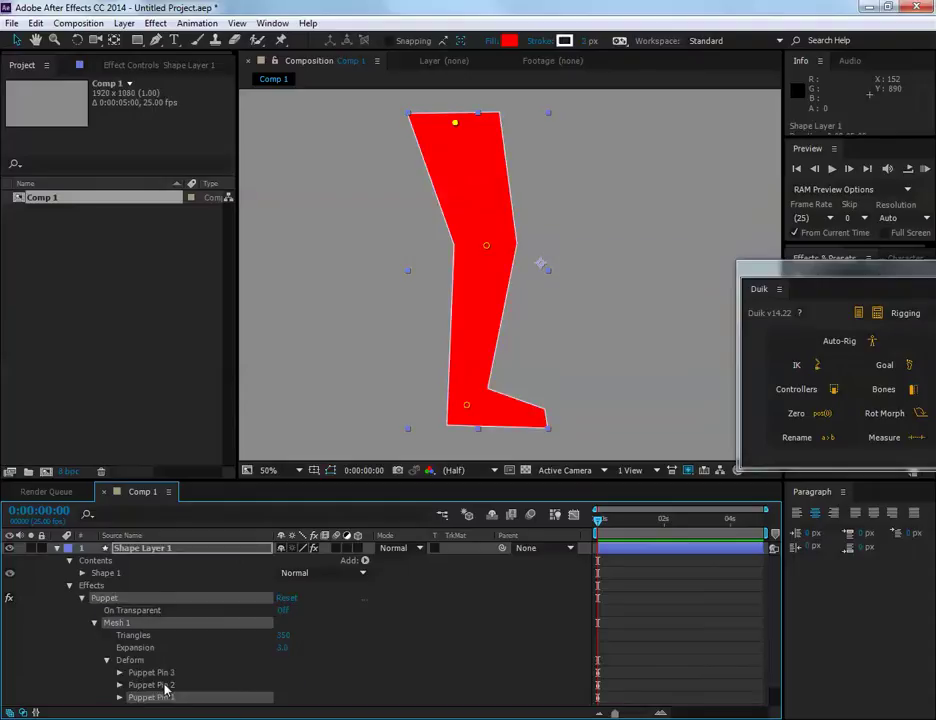
pyautogui.click(163, 685)
pyautogui.click(163, 677)
pyautogui.click(164, 697)
pyautogui.click(165, 689)
pyautogui.click(160, 688)
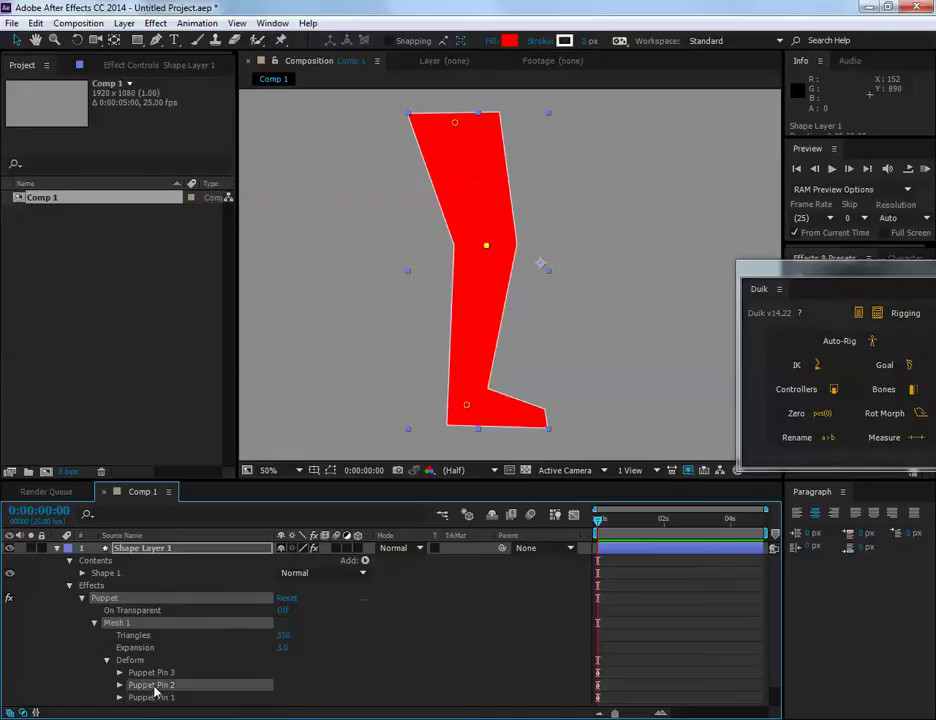
pyautogui.click(160, 674)
pyautogui.click(158, 697)
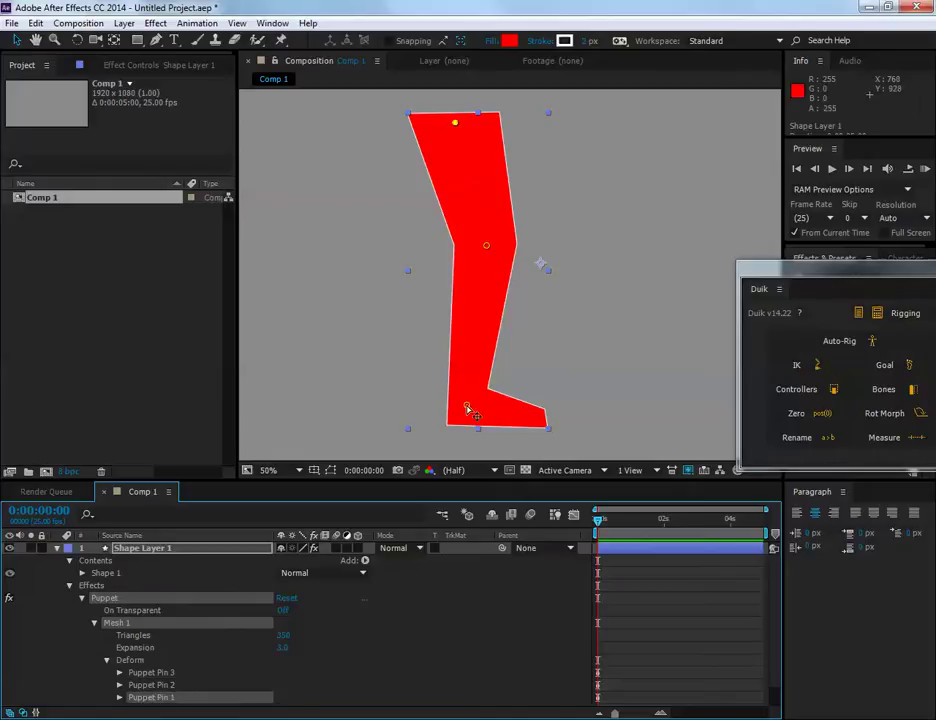
# - Try bending the leg by moving the ankle puppet pin backward, and undo the move
pyautogui.moveTo(467, 405); pyautogui.dragTo(424, 393)
pyautogui.hotkey('ctrl', 'z')
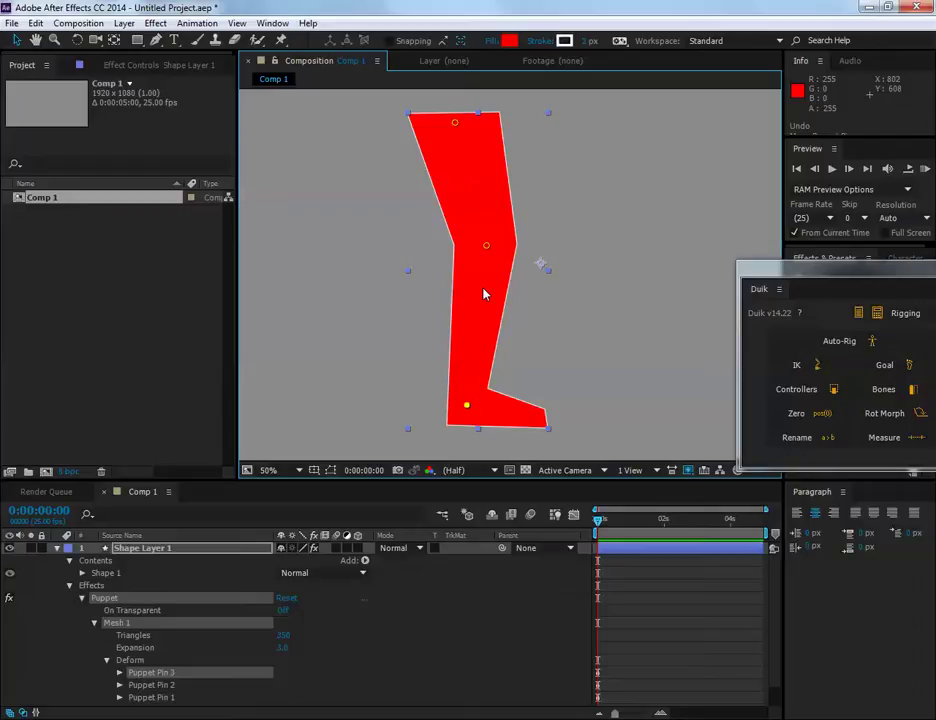
# - Select the leg shape layer and generate Duik bones for its puppet pins
pyautogui.click(605, 198)
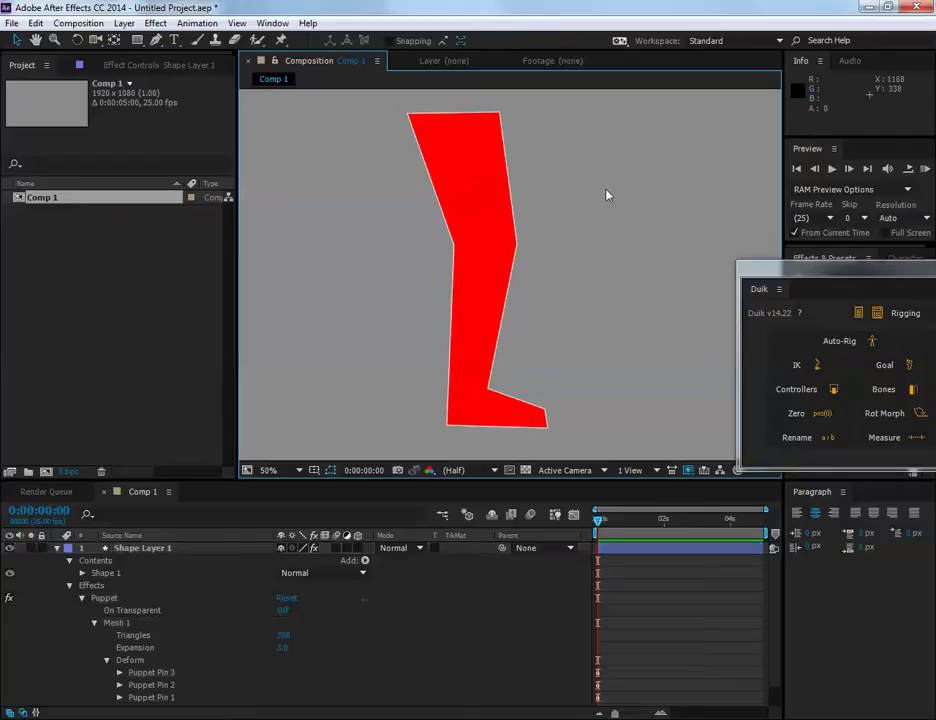
pyautogui.click(502, 196)
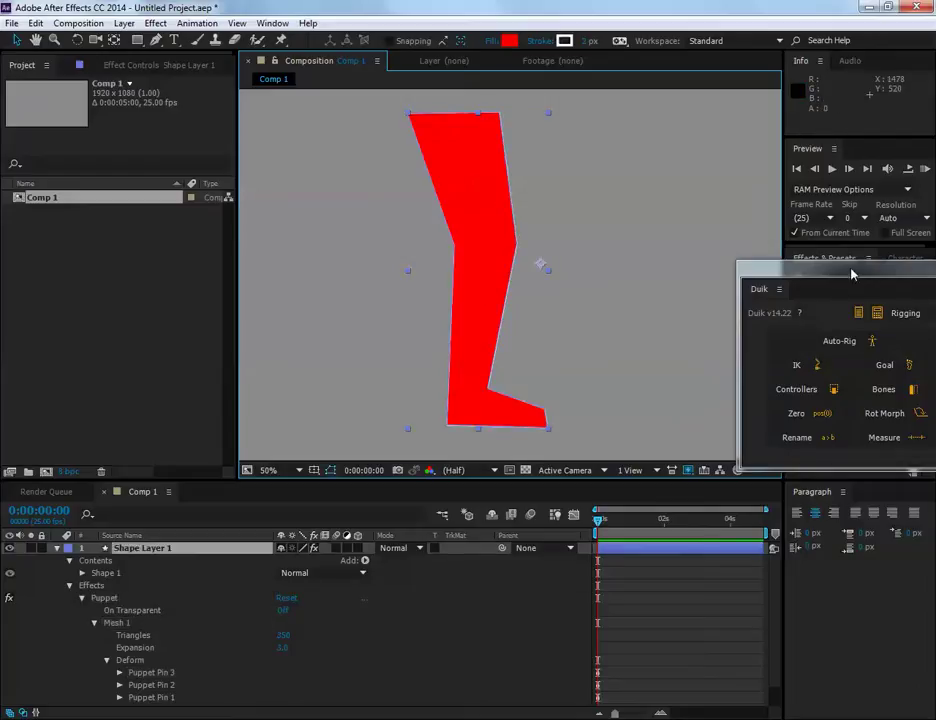
pyautogui.moveTo(852, 274); pyautogui.dragTo(777, 236)
pyautogui.click(805, 352)
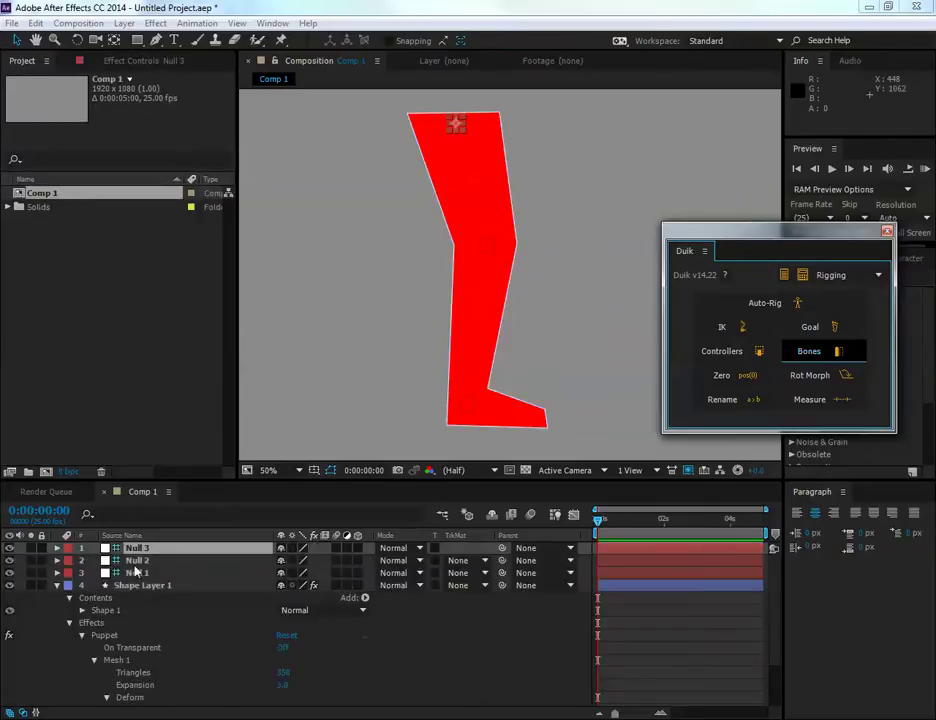
# - Examine which joint each of the three new bone null layers sits on by selecting them in turn
pyautogui.click(138, 561)
pyautogui.click(147, 574)
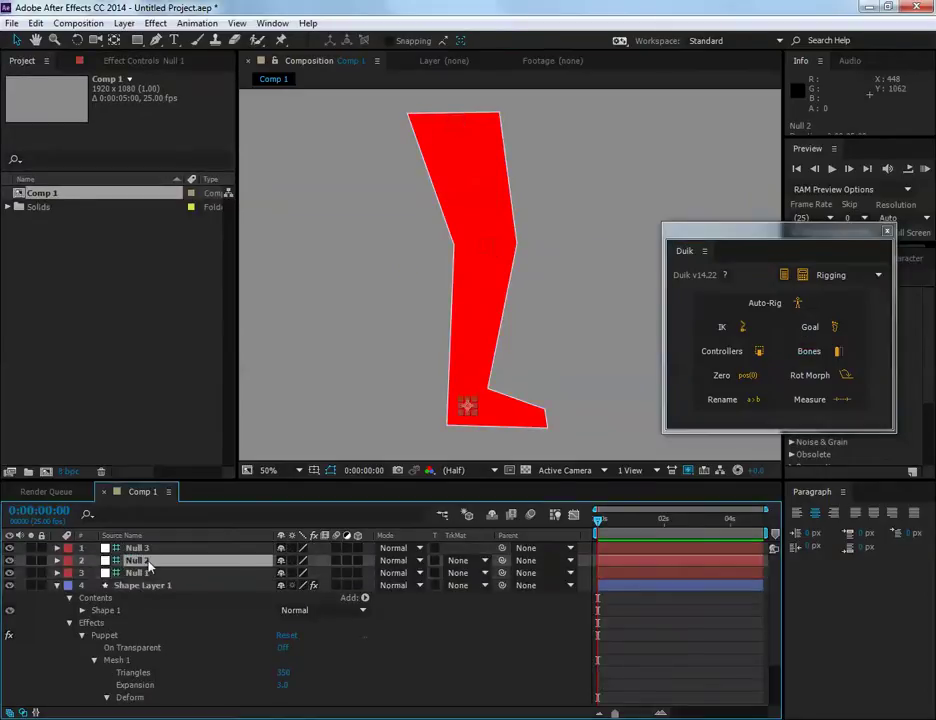
pyautogui.click(140, 561)
pyautogui.click(145, 549)
pyautogui.click(146, 561)
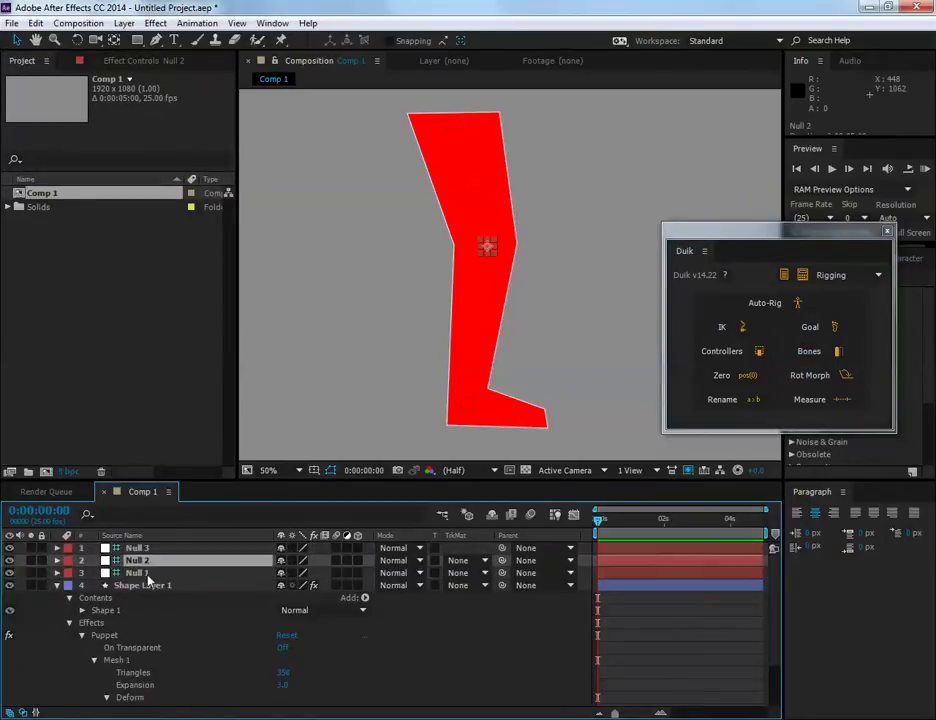
pyautogui.click(147, 574)
# - Rename the bone null layer located at the ankle (Null 1) as Ankle
pyautogui.rightClick(140, 575)
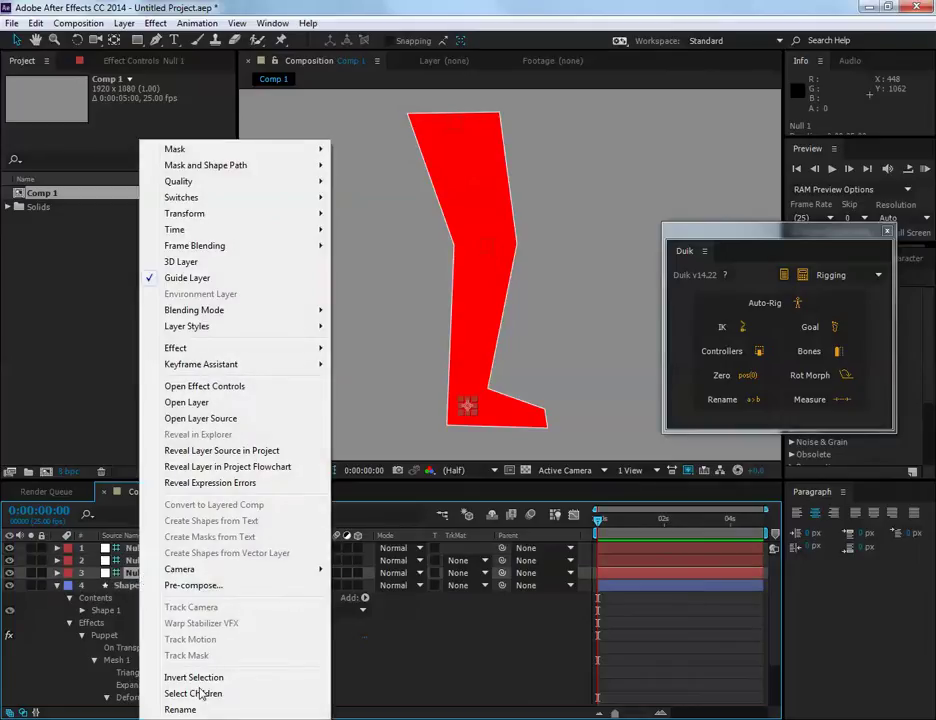
pyautogui.click(112, 549)
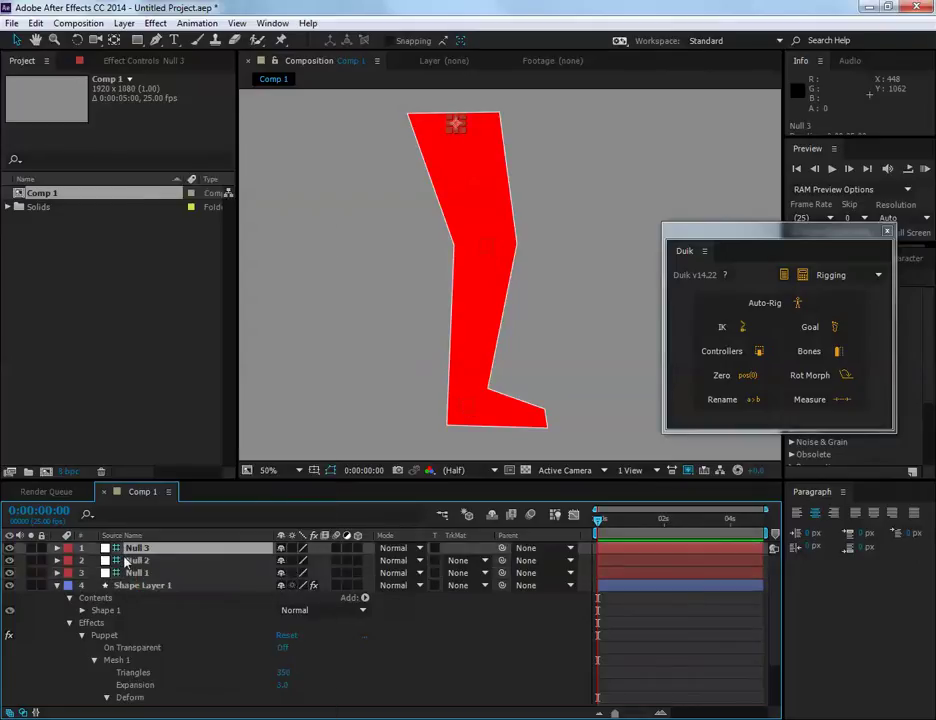
pyautogui.rightClick(136, 576)
pyautogui.click(211, 708)
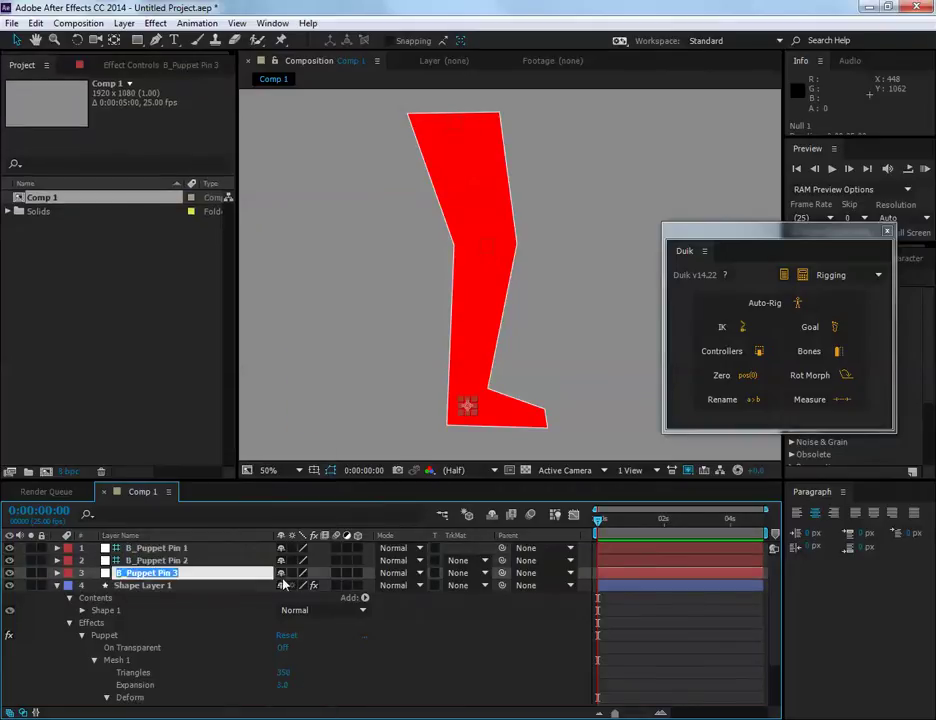
pyautogui.write('An')
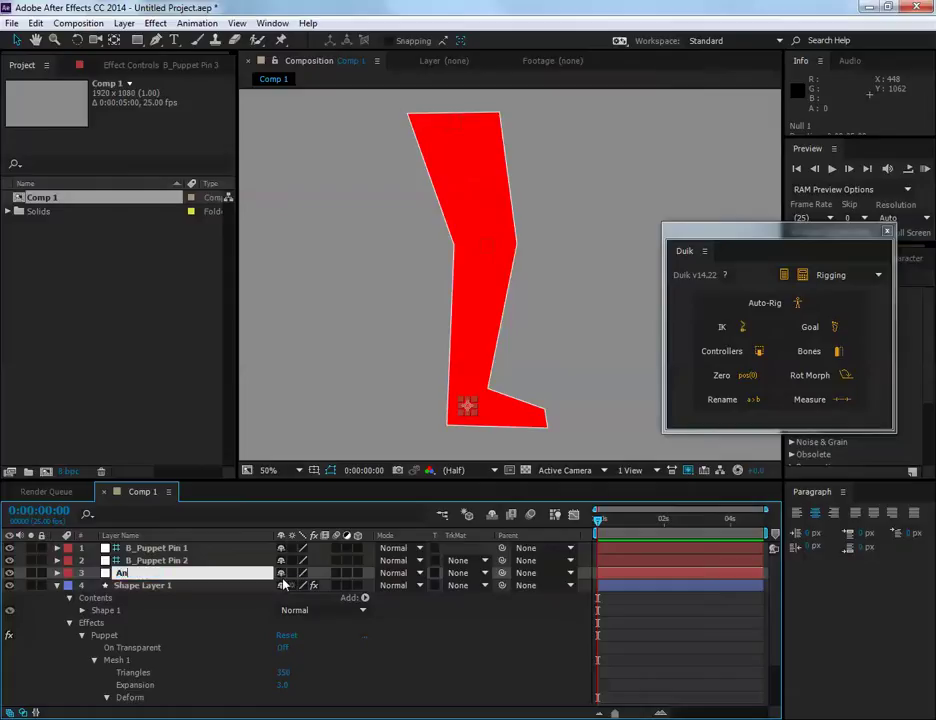
pyautogui.write('kle')
pyautogui.press('Return')
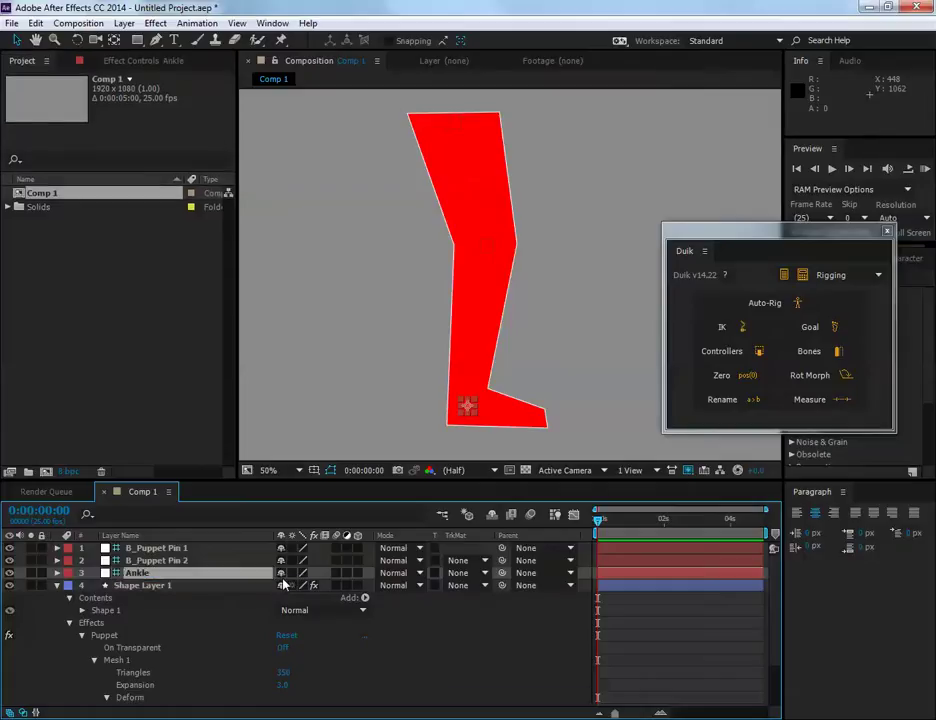
# - Rename the bone layer located at the knee (B_Puppet Pin 2) as Knee
pyautogui.rightClick(167, 560)
pyautogui.click(210, 708)
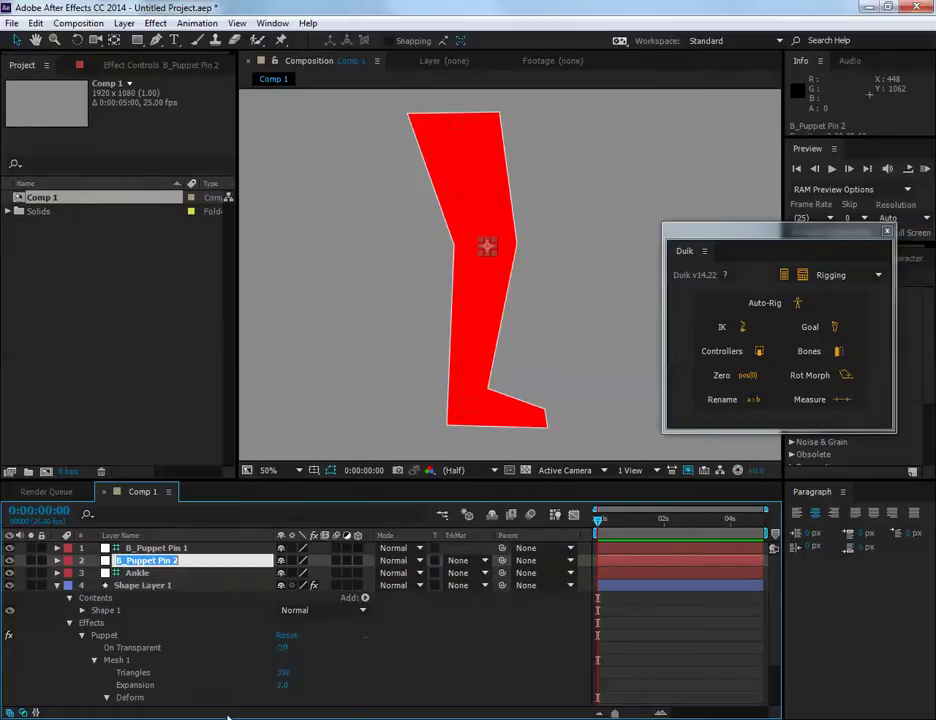
pyautogui.write('Knee')
pyautogui.press('Return')
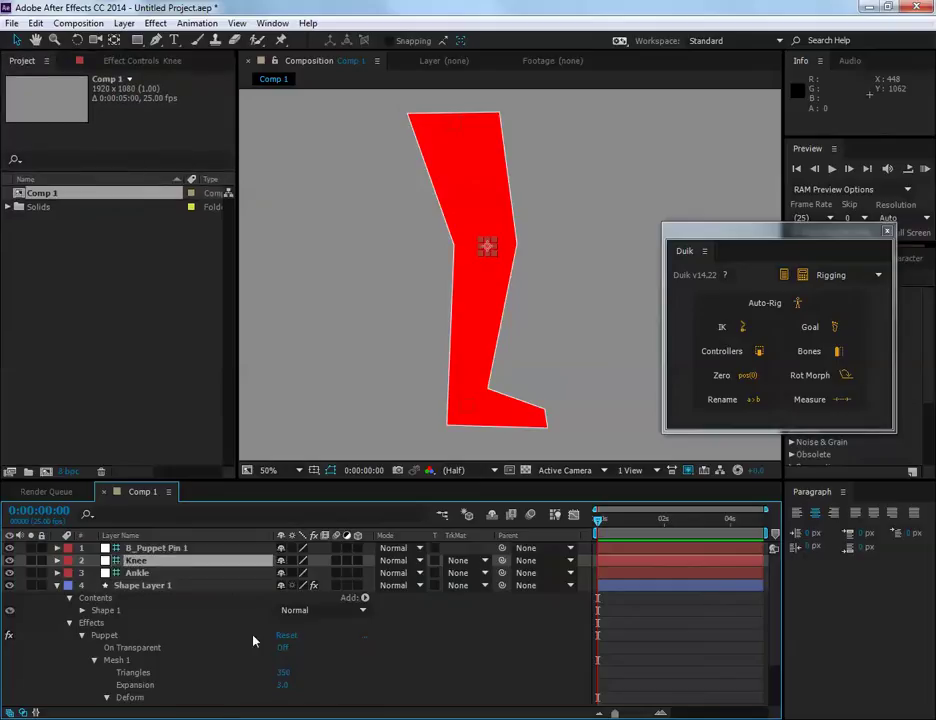
# - Rename the bone layer located at the top of the thigh (B_Puppet Pin 1) as Hip
pyautogui.rightClick(180, 553)
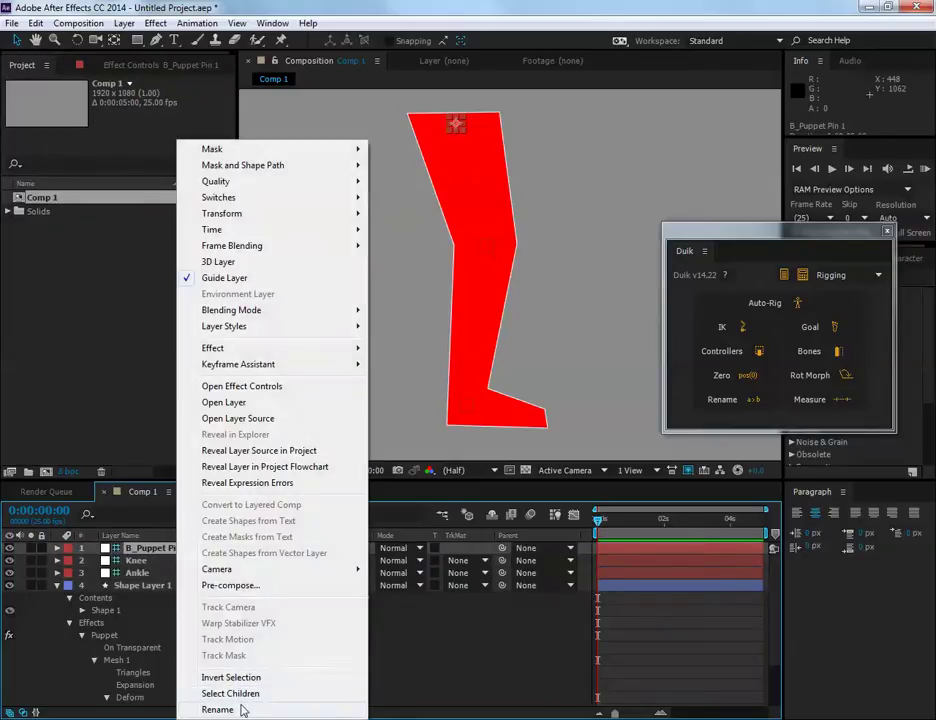
pyautogui.click(218, 709)
pyautogui.write('Hip')
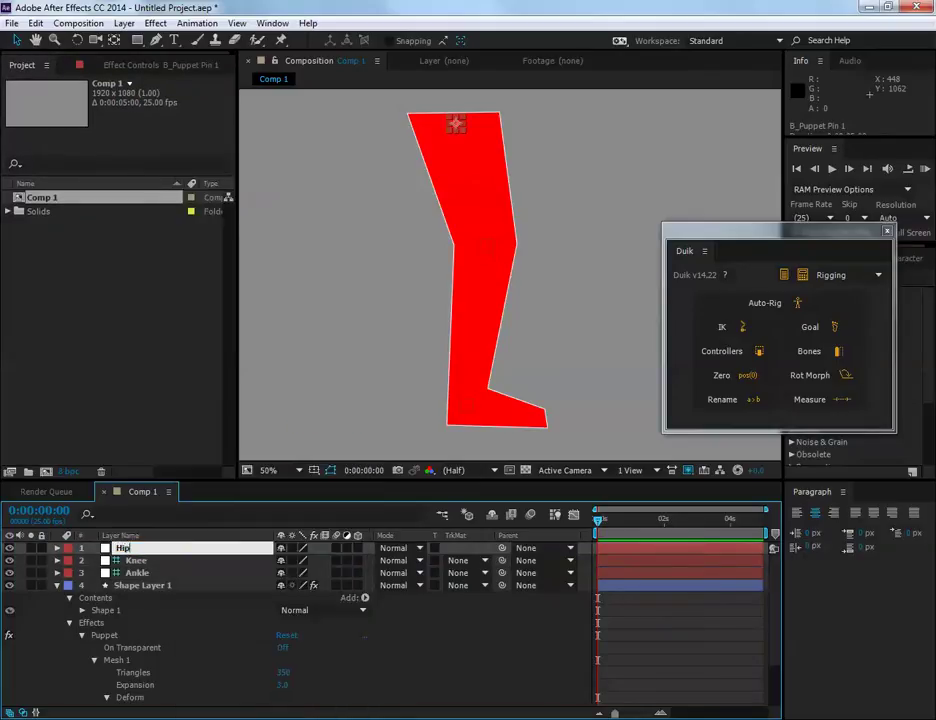
pyautogui.press('Return')
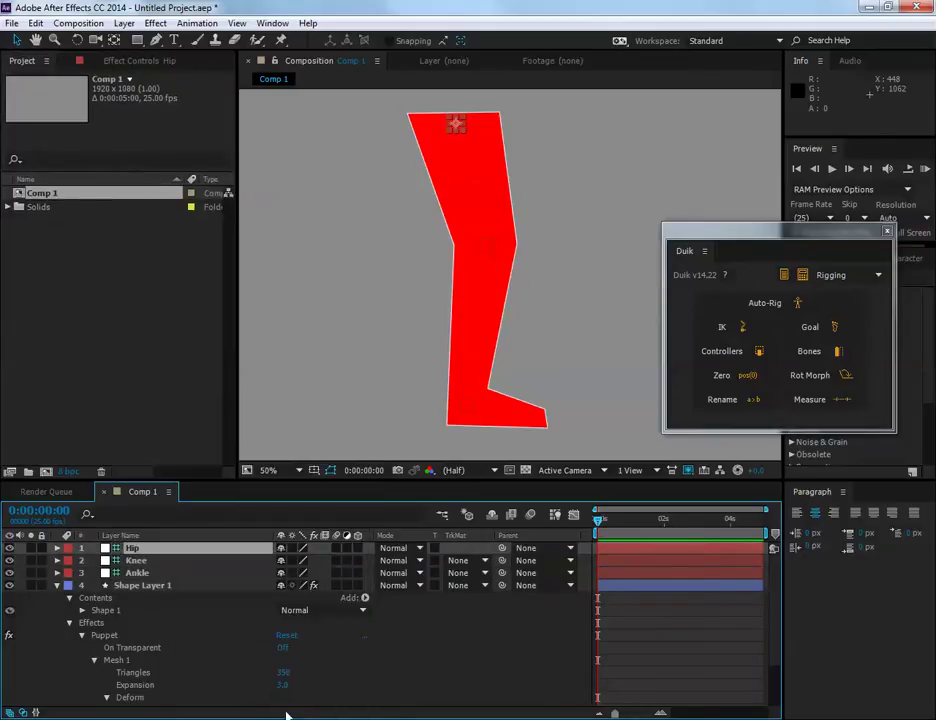
# - Collapse the leg shape layer's properties and check the Hip, Knee and Ankle bones by selecting them in turn
pyautogui.click(58, 594)
pyautogui.click(150, 573)
pyautogui.click(157, 549)
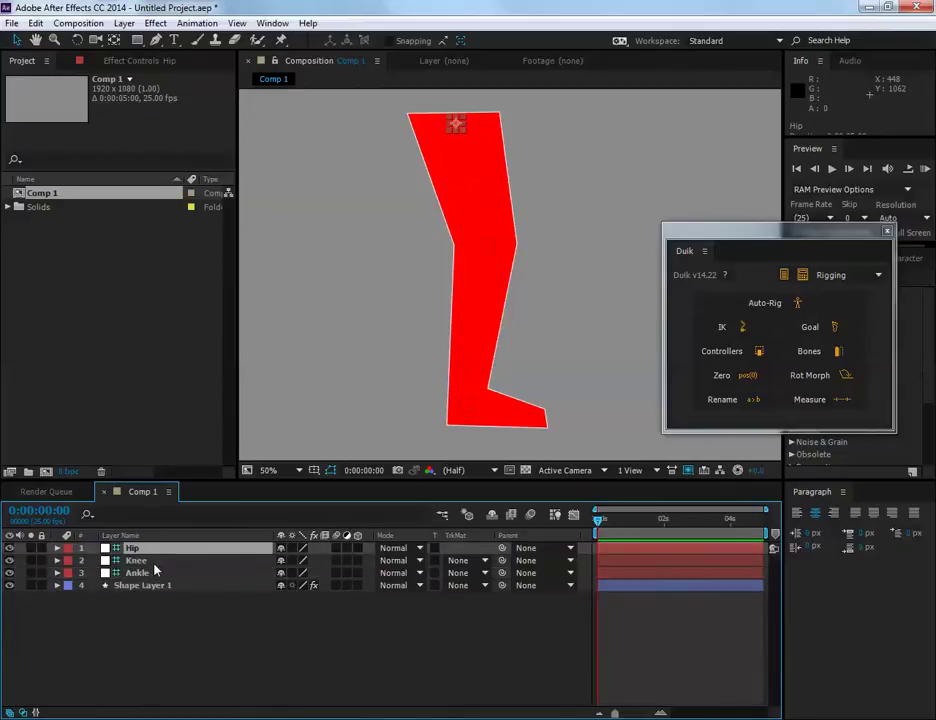
pyautogui.click(150, 561)
pyautogui.click(150, 573)
pyautogui.click(440, 352)
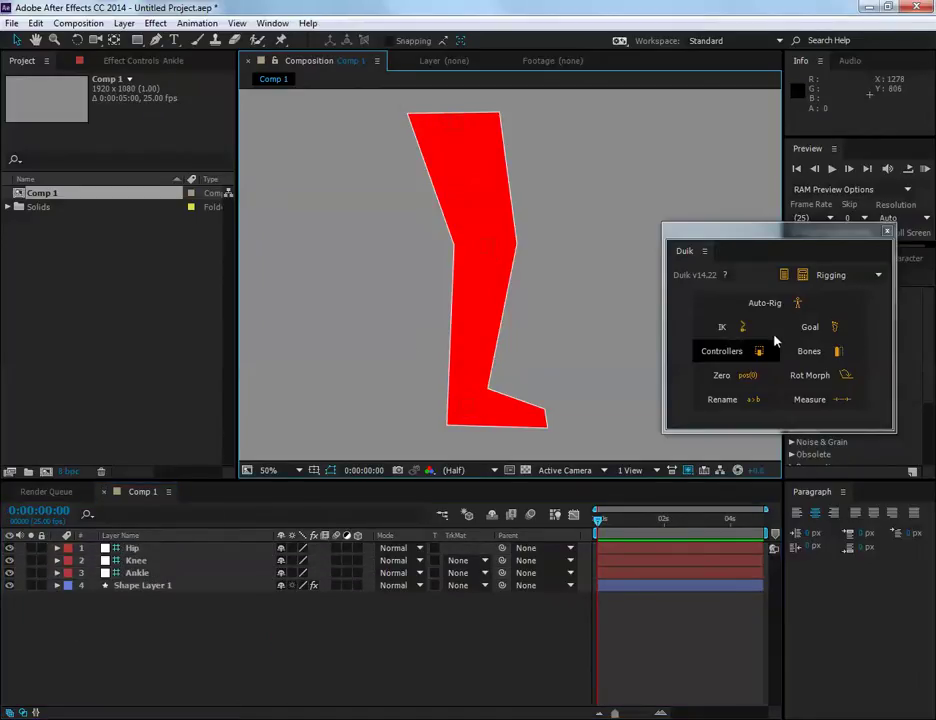
pyautogui.click(757, 353)
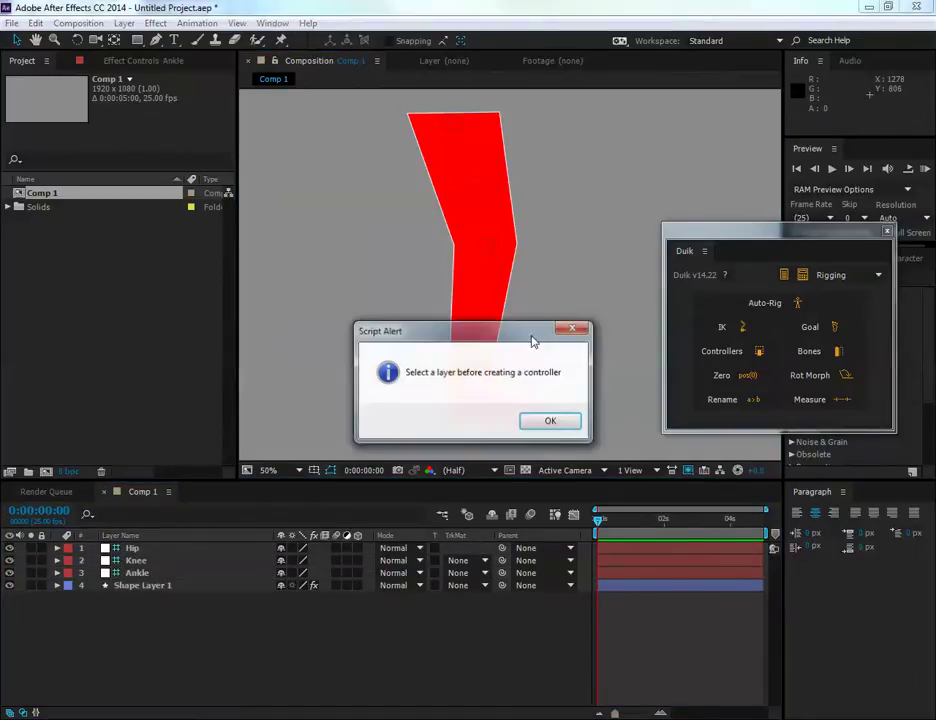
pyautogui.click(565, 426)
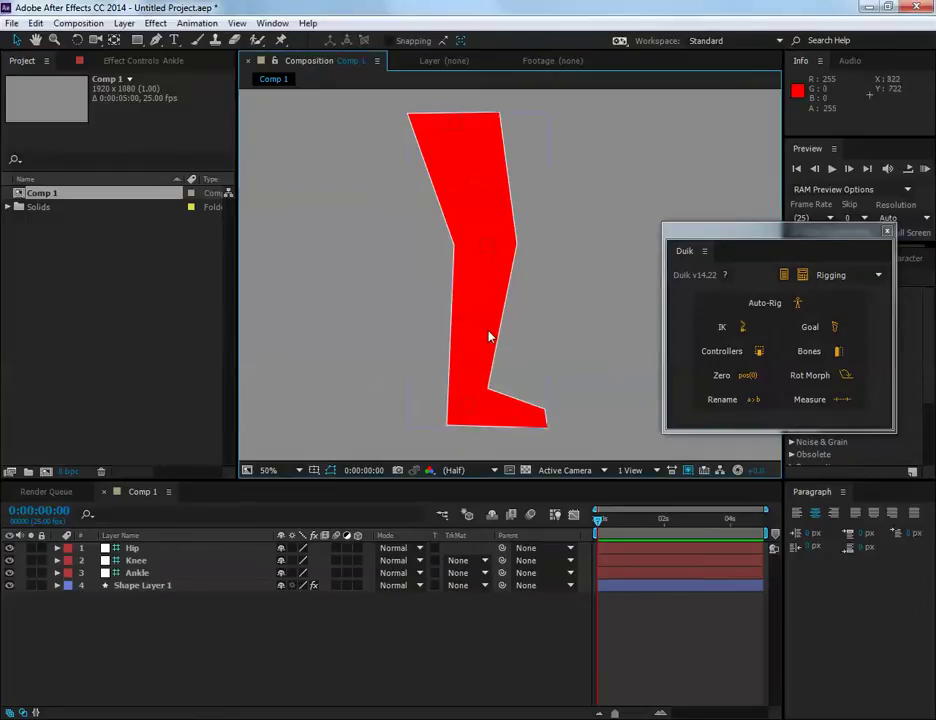
# - Create a Duik controller for the Ankle bone and enlarge it to about twice its size, leaving it deselected
pyautogui.click(470, 408)
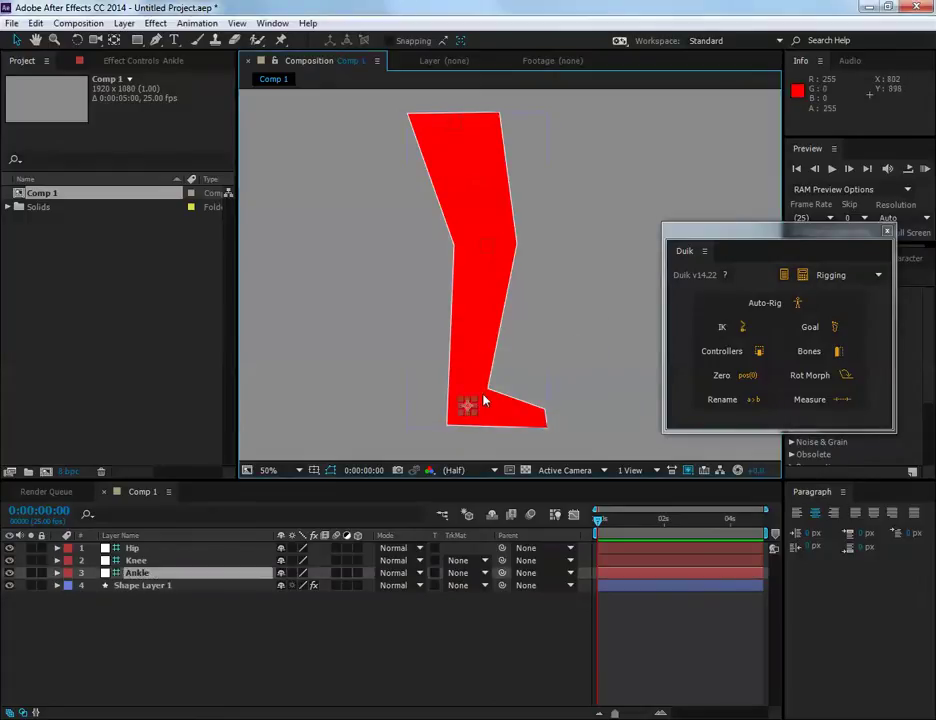
pyautogui.click(754, 352)
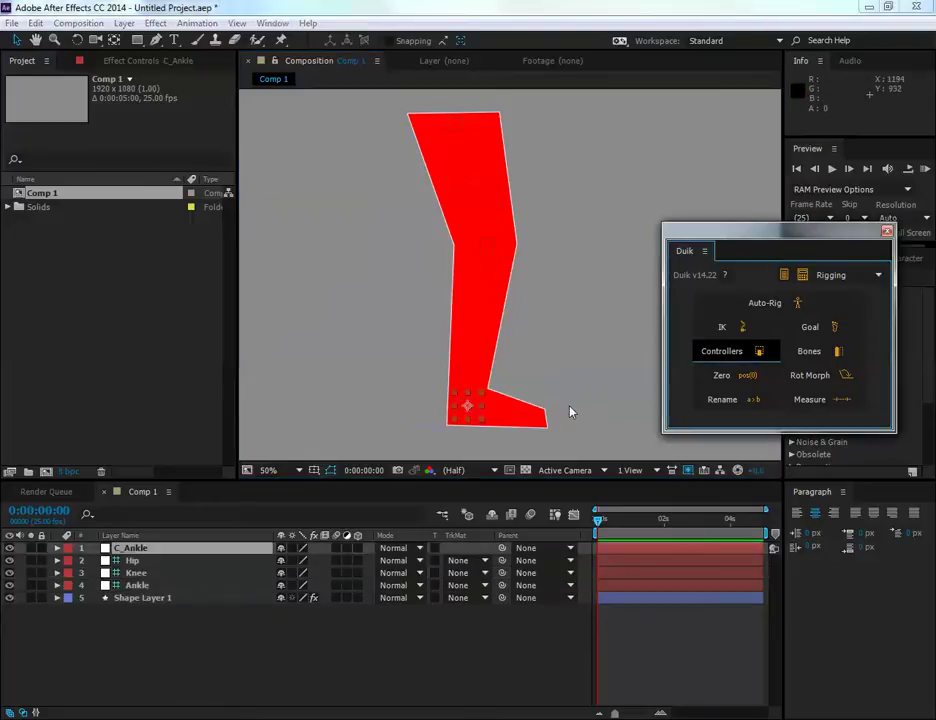
pyautogui.click(520, 418)
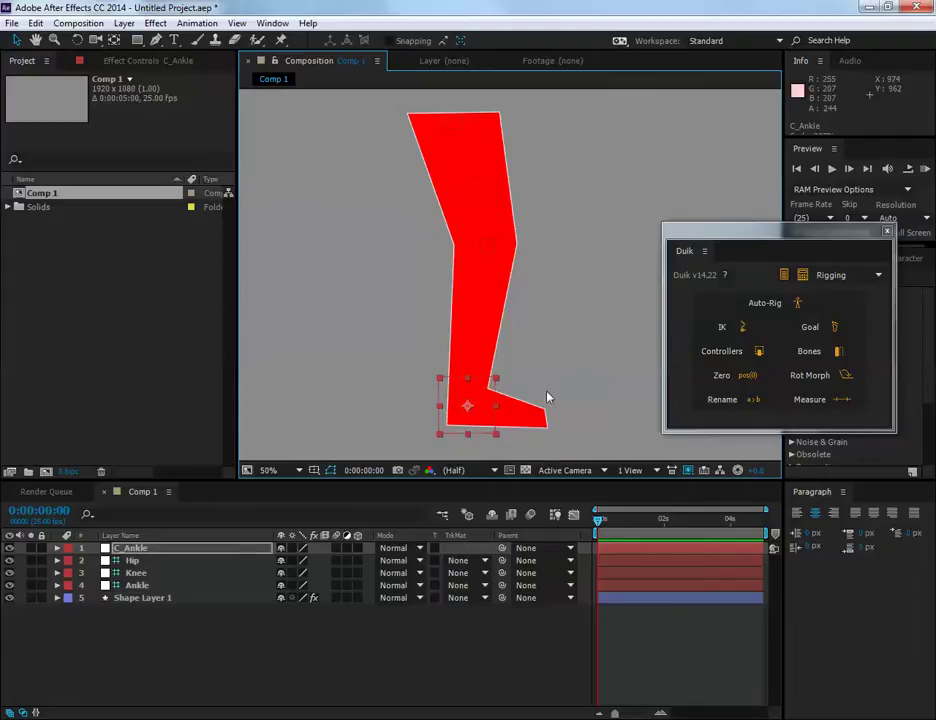
pyautogui.click(605, 377)
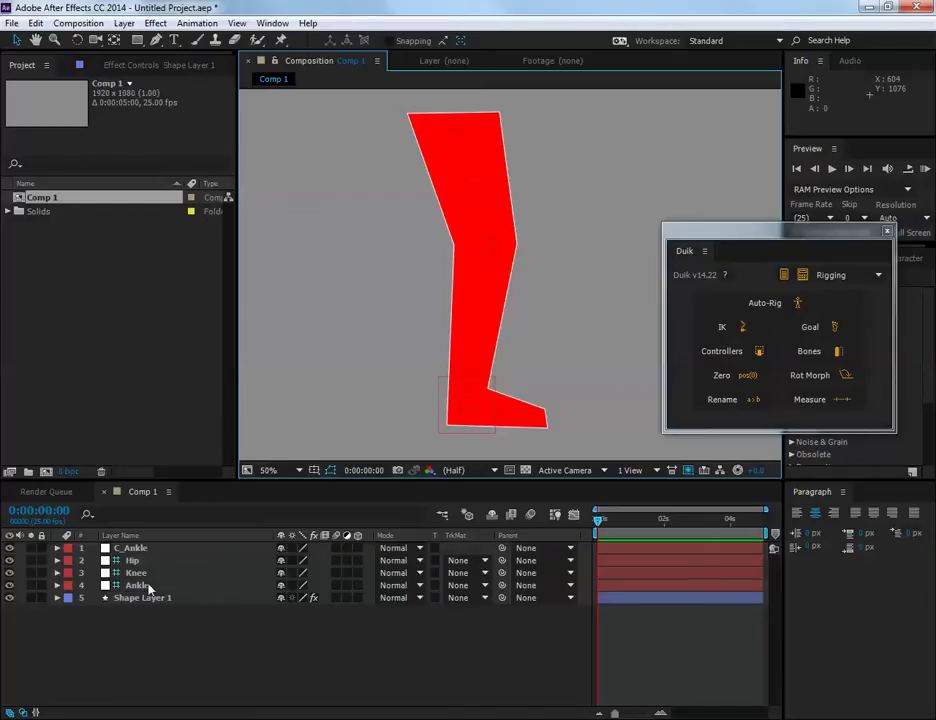
# - Parent the Ankle bone to Knee and the Knee bone to Hip
pyautogui.click(500, 586)
pyautogui.moveTo(500, 586); pyautogui.dragTo(231, 575)
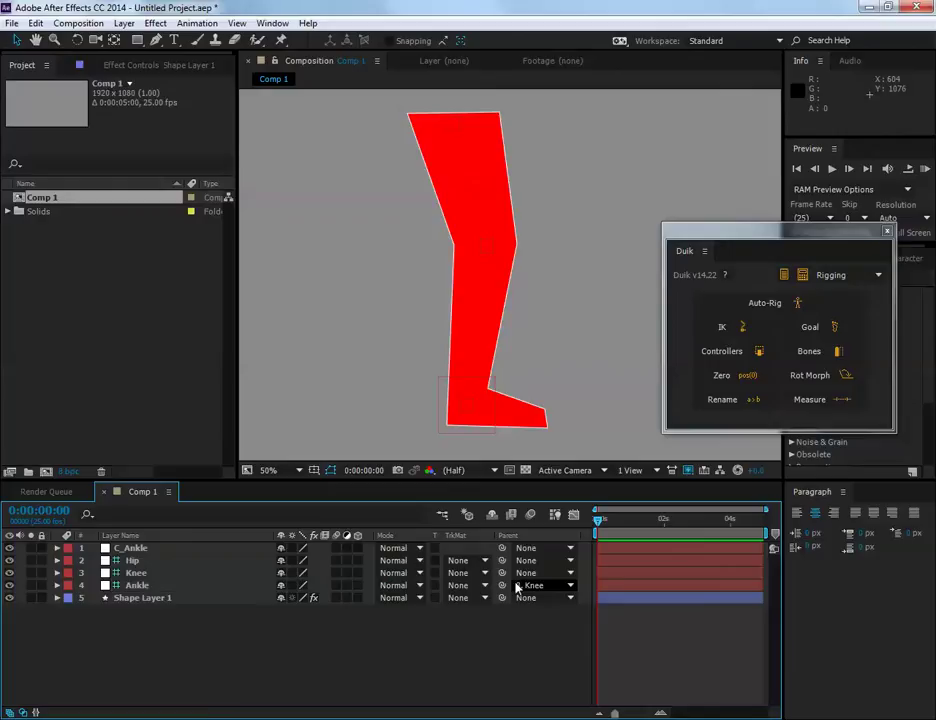
pyautogui.moveTo(500, 578); pyautogui.dragTo(230, 564)
# - Examine the parenting chain from Hip through Knee to Ankle by selecting each bone layer in turn
pyautogui.click(214, 574)
pyautogui.click(213, 563)
pyautogui.click(216, 585)
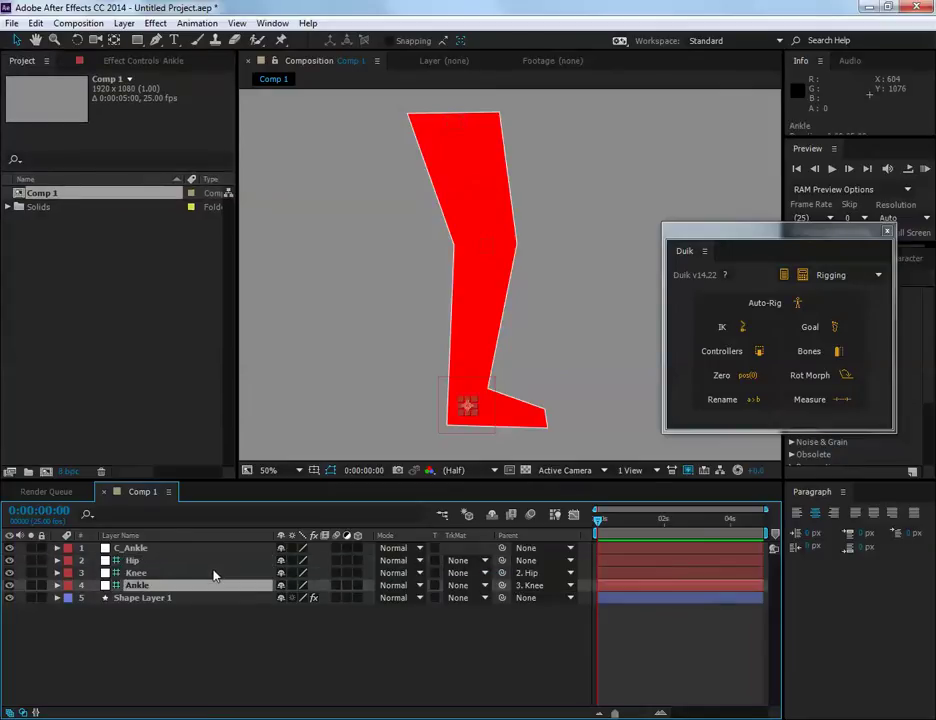
pyautogui.click(214, 573)
pyautogui.click(213, 561)
pyautogui.click(214, 573)
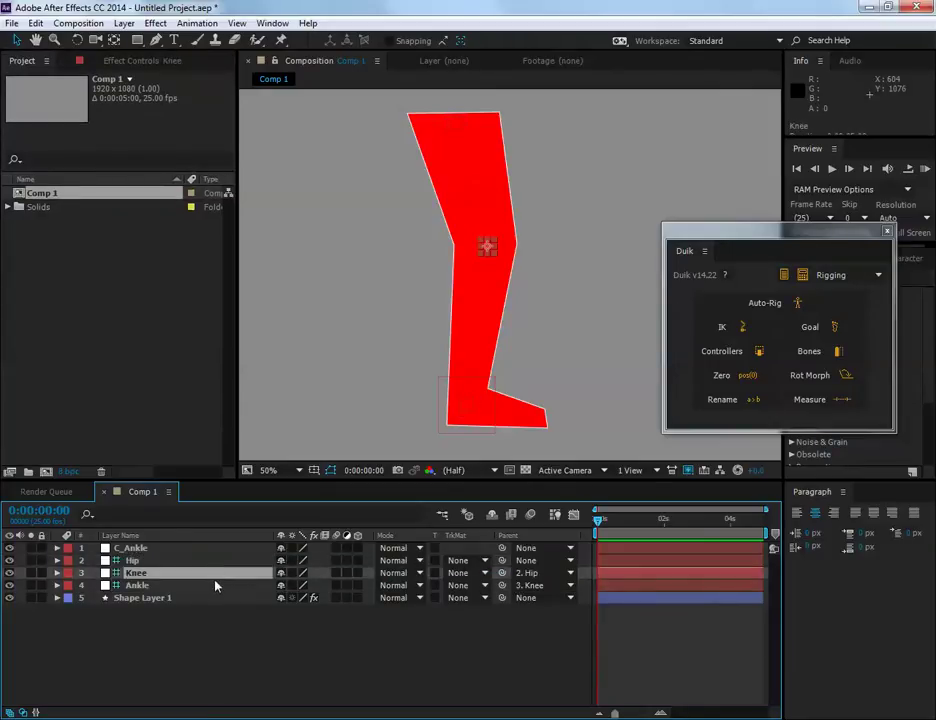
pyautogui.click(216, 585)
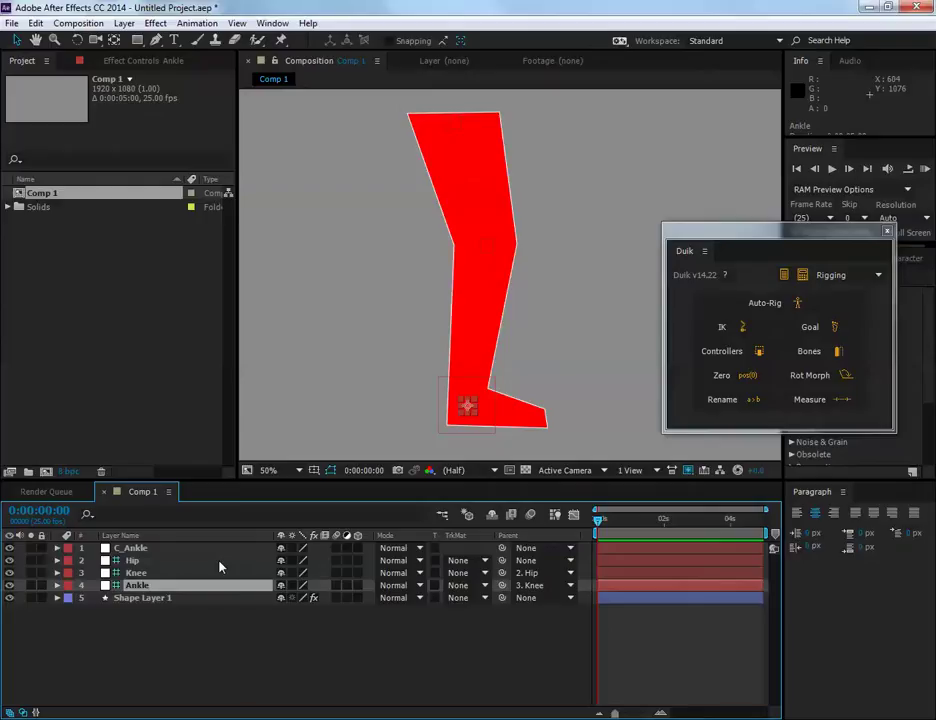
pyautogui.click(219, 561)
pyautogui.click(222, 573)
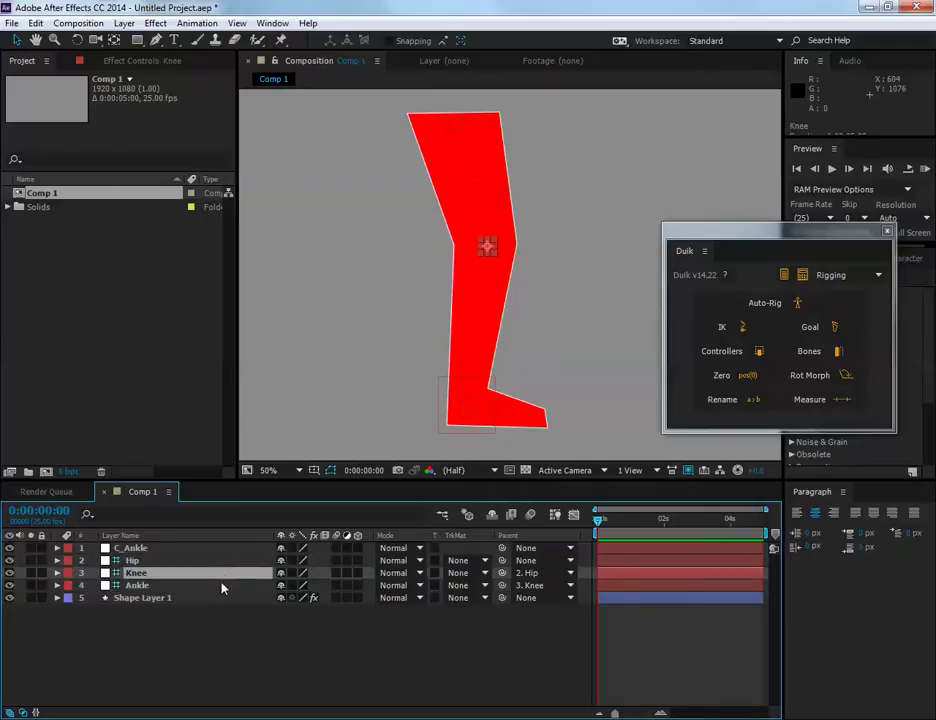
pyautogui.click(224, 585)
pyautogui.click(222, 573)
pyautogui.click(250, 561)
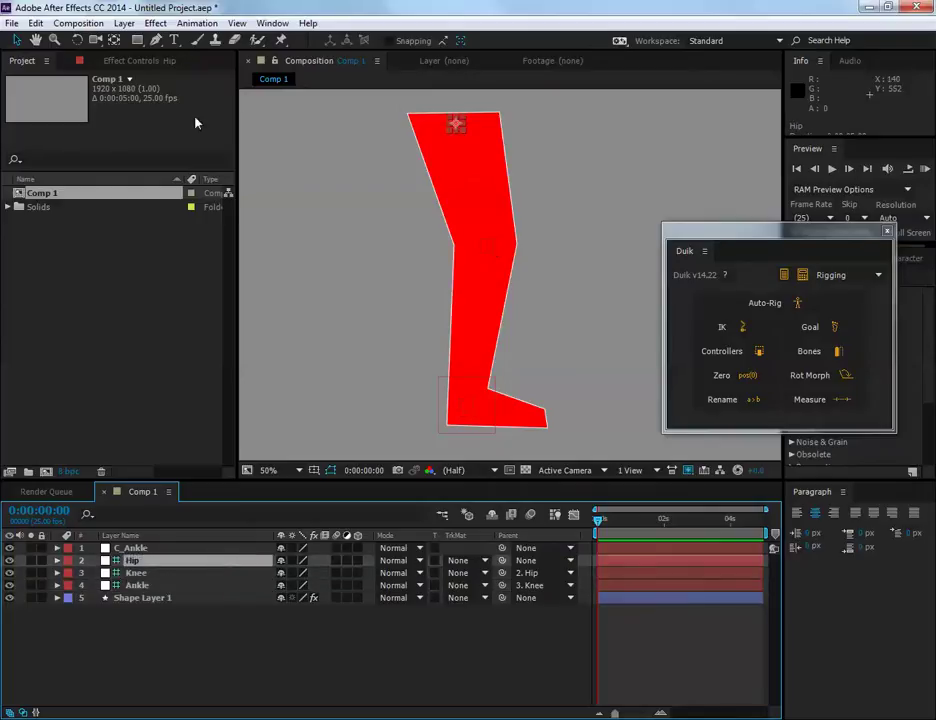
# - Try rotating the leg from the Hip bone with the Rotation tool, and undo every rotation, including the accidental one on the shape layer
pyautogui.click(76, 42)
pyautogui.moveTo(515, 168); pyautogui.dragTo(470, 182)
pyautogui.hotkey('ctrl', 'z')
pyautogui.click(206, 562)
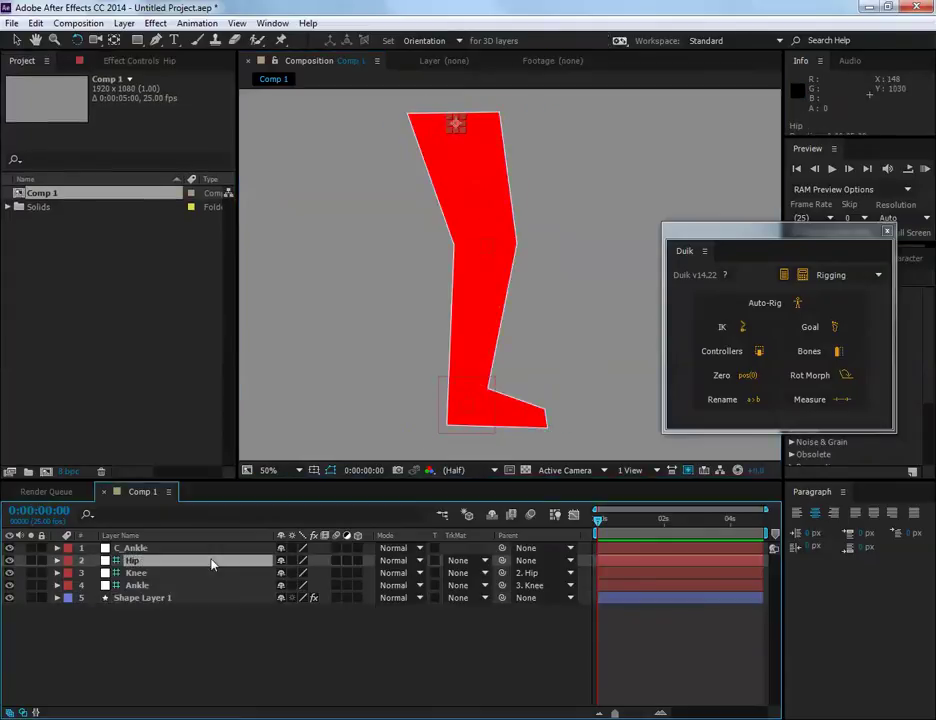
pyautogui.moveTo(452, 126); pyautogui.dragTo(467, 145)
pyautogui.click(465, 141)
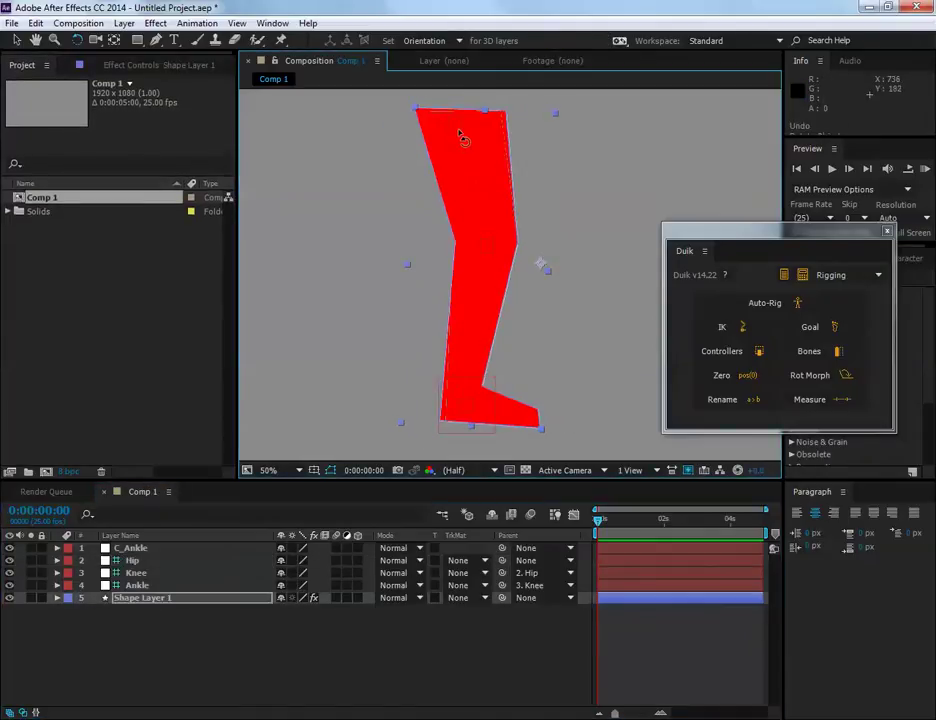
pyautogui.hotkey('ctrl', 'z')
pyautogui.click(155, 562)
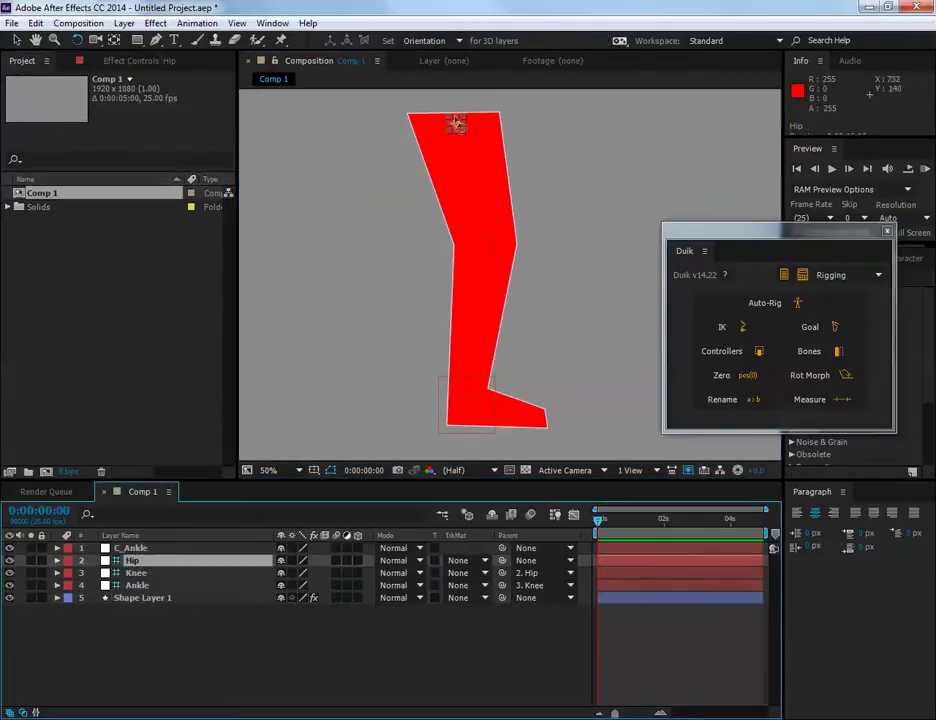
pyautogui.moveTo(459, 126)
pyautogui.mouseDown()
pyautogui.moveTo(455, 119)
pyautogui.moveTo(449, 136)
pyautogui.mouseUp()
pyautogui.hotkey('ctrl', 'z')
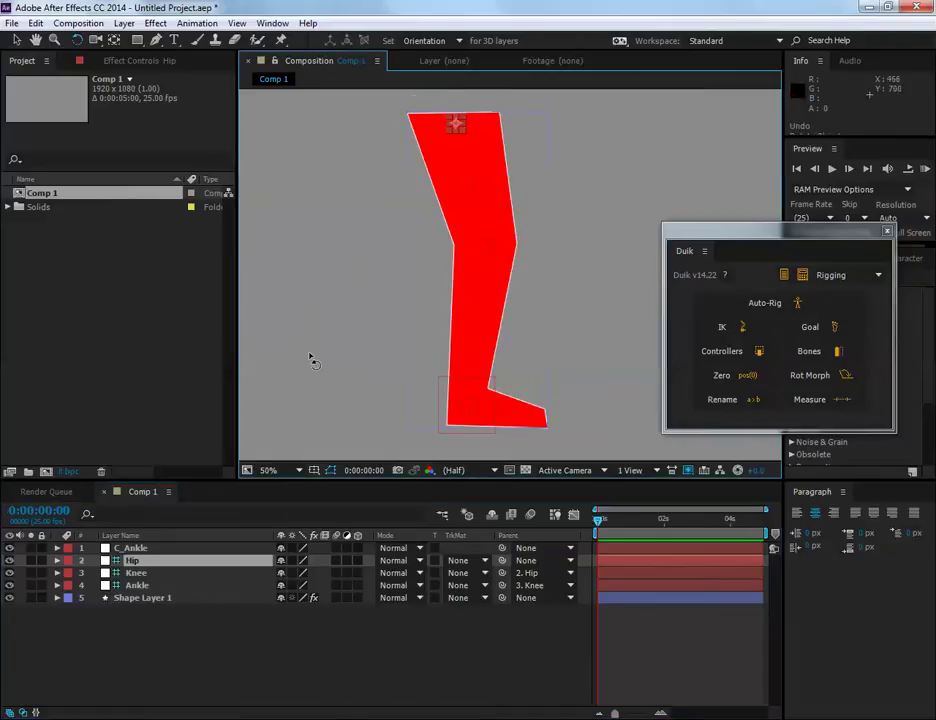
# - Try rotating the Knee bone and the Ankle bone, undoing each rotation
pyautogui.click(138, 572)
pyautogui.moveTo(487, 249); pyautogui.dragTo(489, 249)
pyautogui.hotkey('ctrl', 'z')
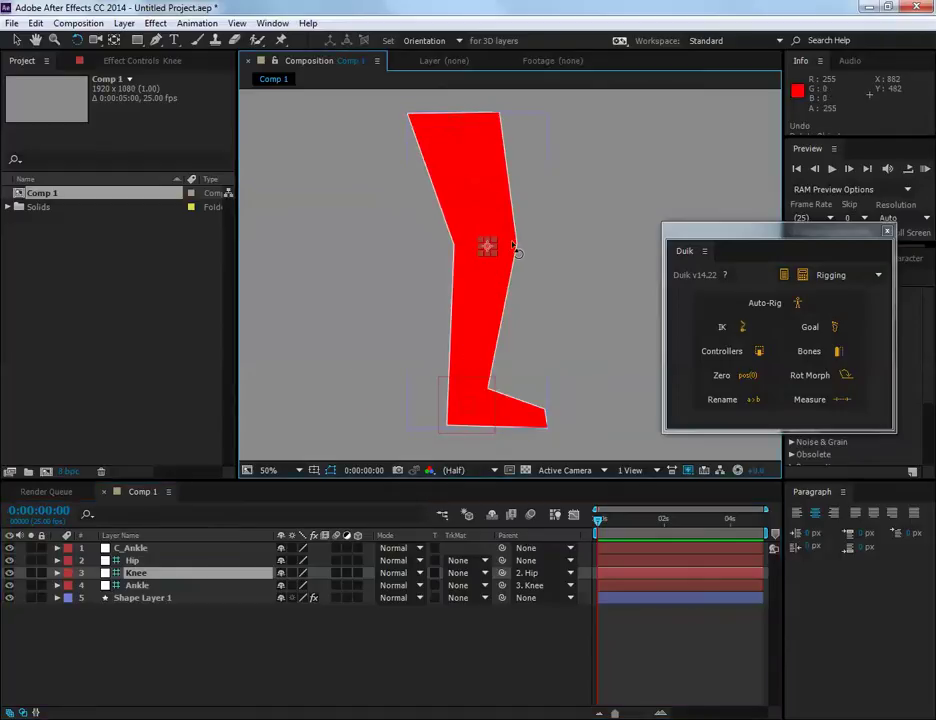
pyautogui.click(244, 585)
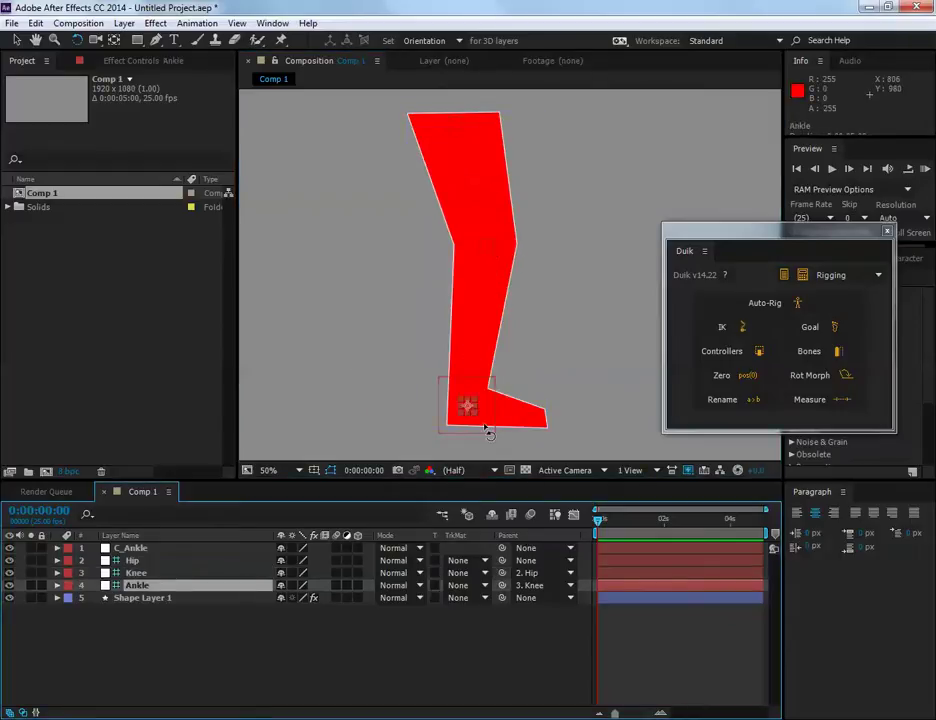
pyautogui.hotkey('ctrl', 'z')
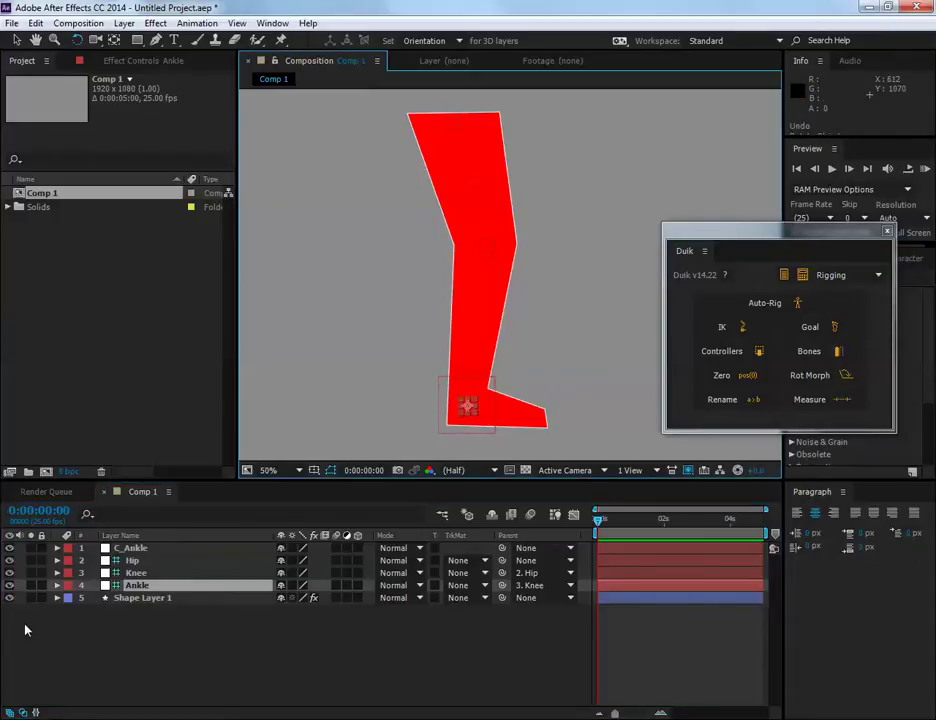
# - Examine the bone layers and the ankle controller, trying out layer selections that start from the Ankle bone
pyautogui.click(135, 573)
pyautogui.click(140, 561)
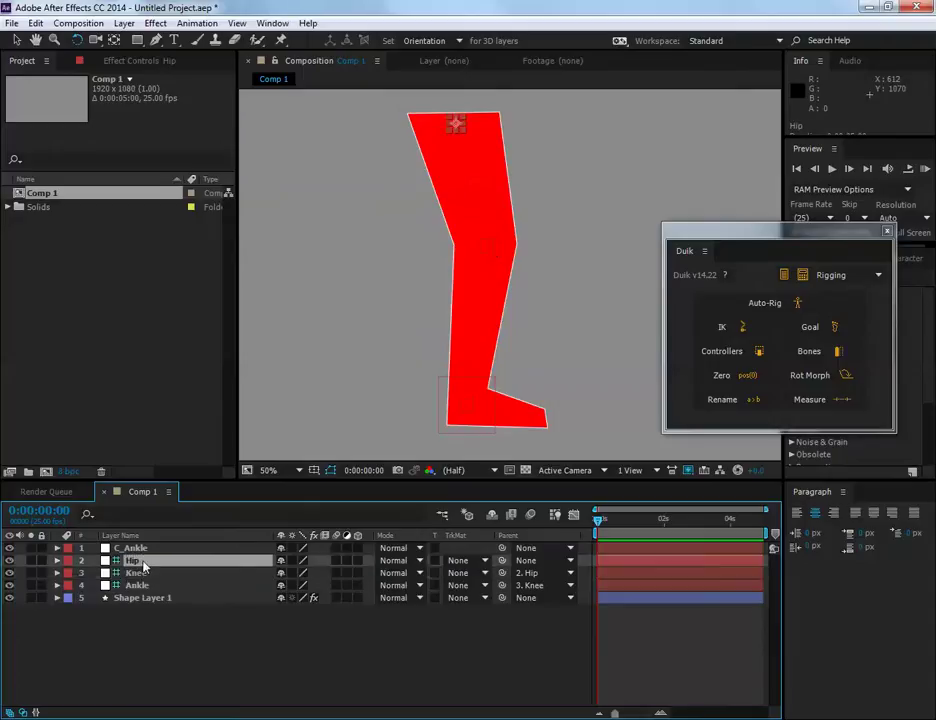
pyautogui.click(140, 549)
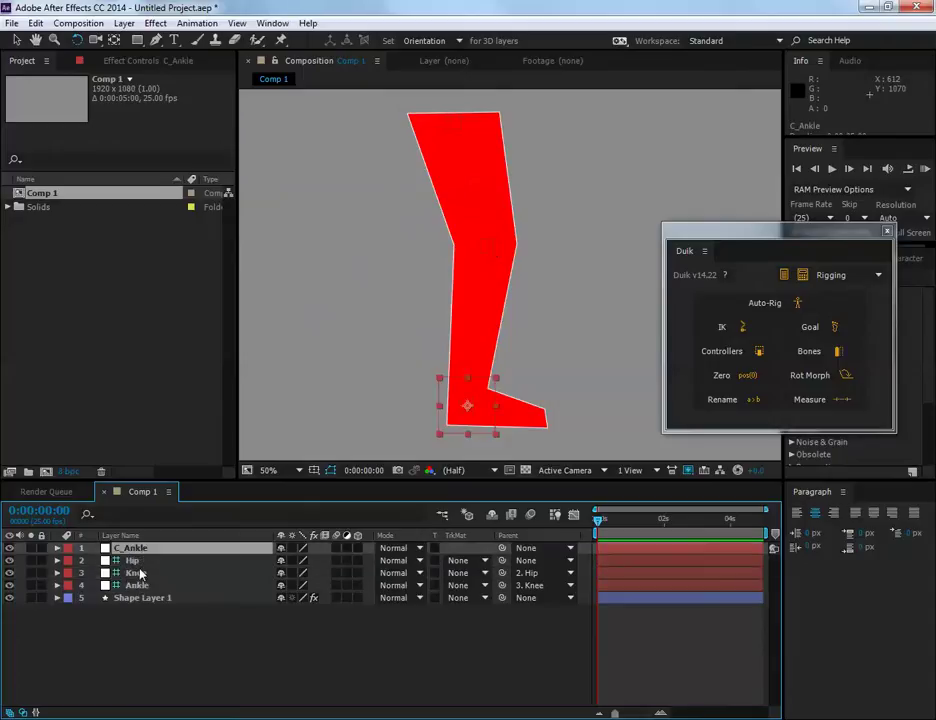
pyautogui.click(137, 586)
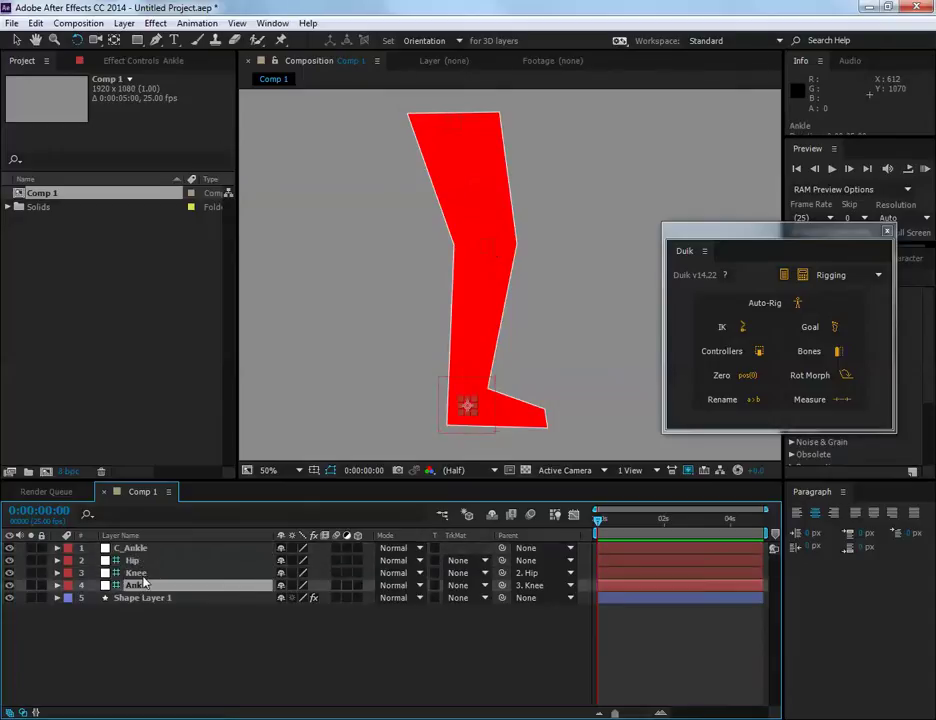
pyautogui.keyDown('ctrl'); pyautogui.click(145, 572); pyautogui.keyUp('ctrl')
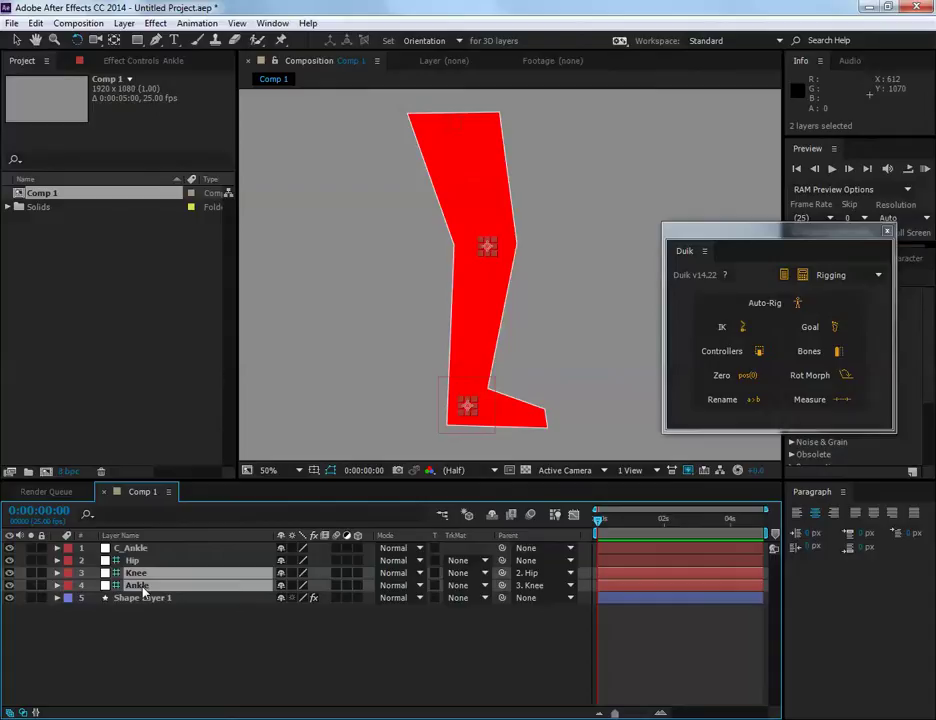
pyautogui.click(185, 623)
pyautogui.click(137, 585)
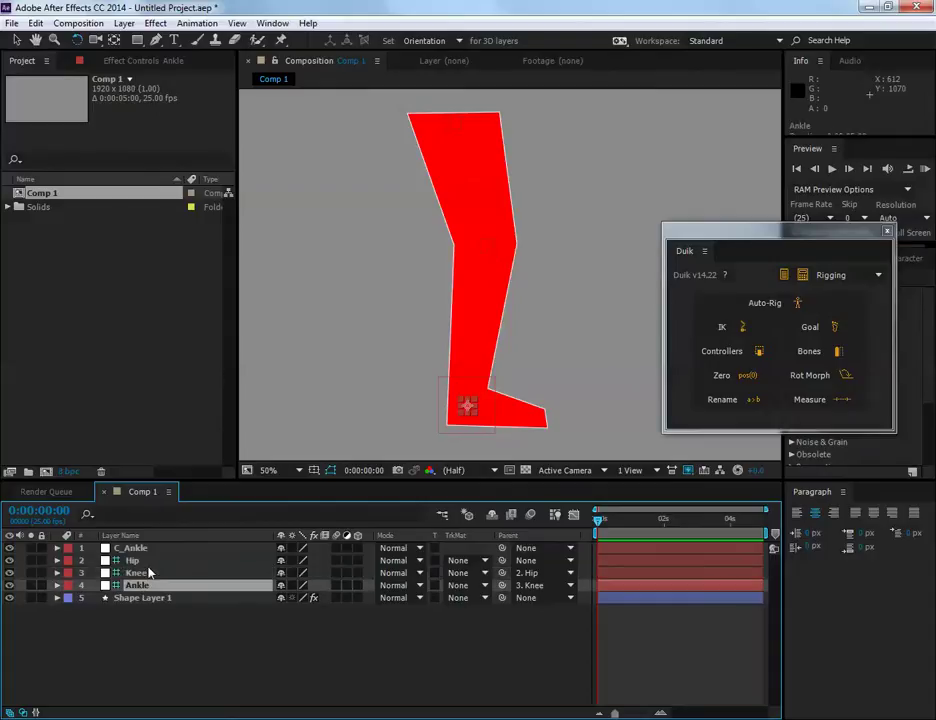
pyautogui.keyDown('ctrl'); pyautogui.click(132, 560); pyautogui.keyUp('ctrl')
pyautogui.click(178, 609)
# - Apply Duik IK to Ankle, Knee, Hip and C_Ankle, selected in that order, with the > orientation and the FK and stretch controllers enabled
pyautogui.click(174, 586)
pyautogui.keyDown('shift'); pyautogui.click(171, 561); pyautogui.keyUp('shift')
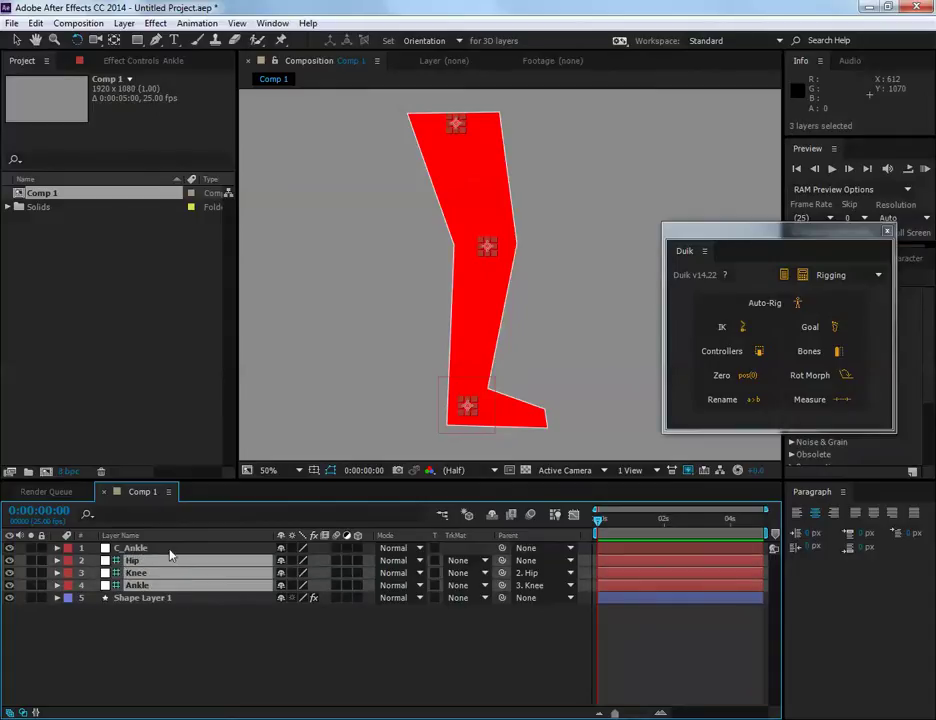
pyautogui.keyDown('ctrl'); pyautogui.click(170, 552); pyautogui.keyUp('ctrl')
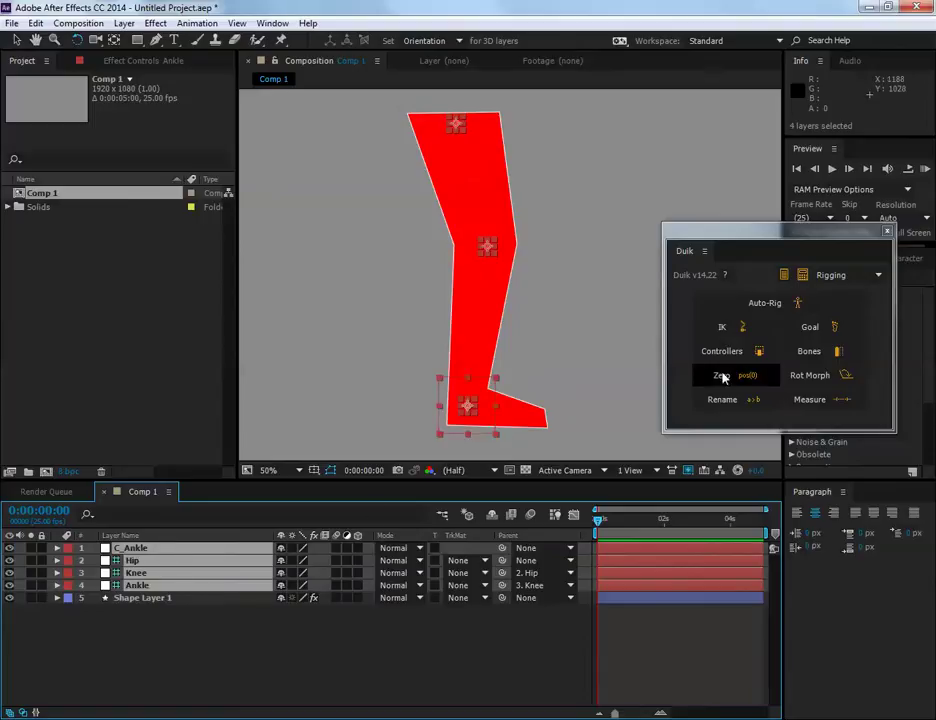
pyautogui.click(724, 332)
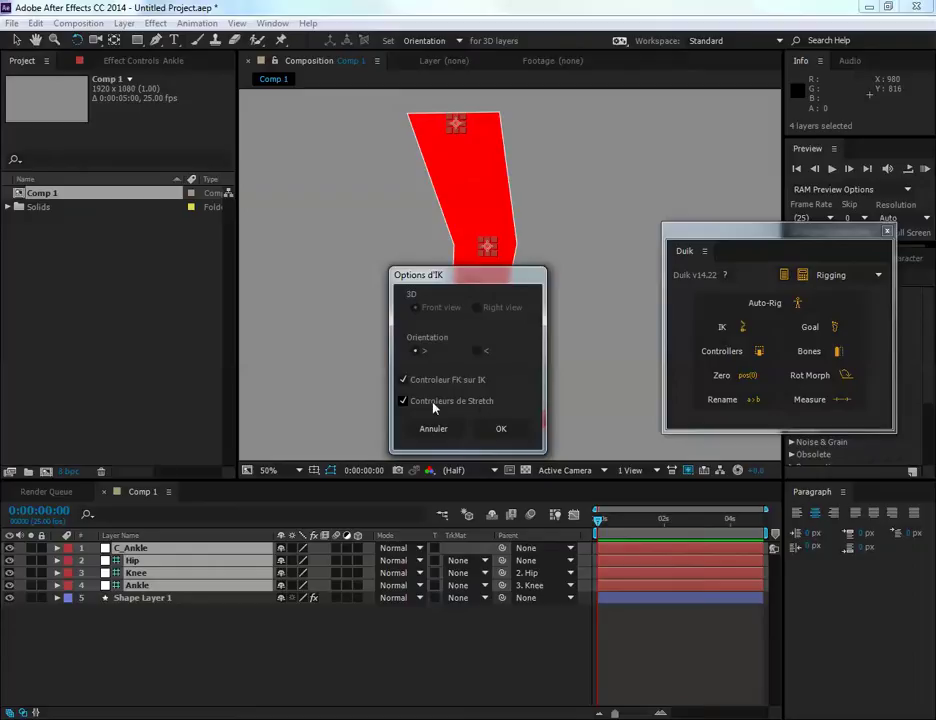
pyautogui.click(503, 430)
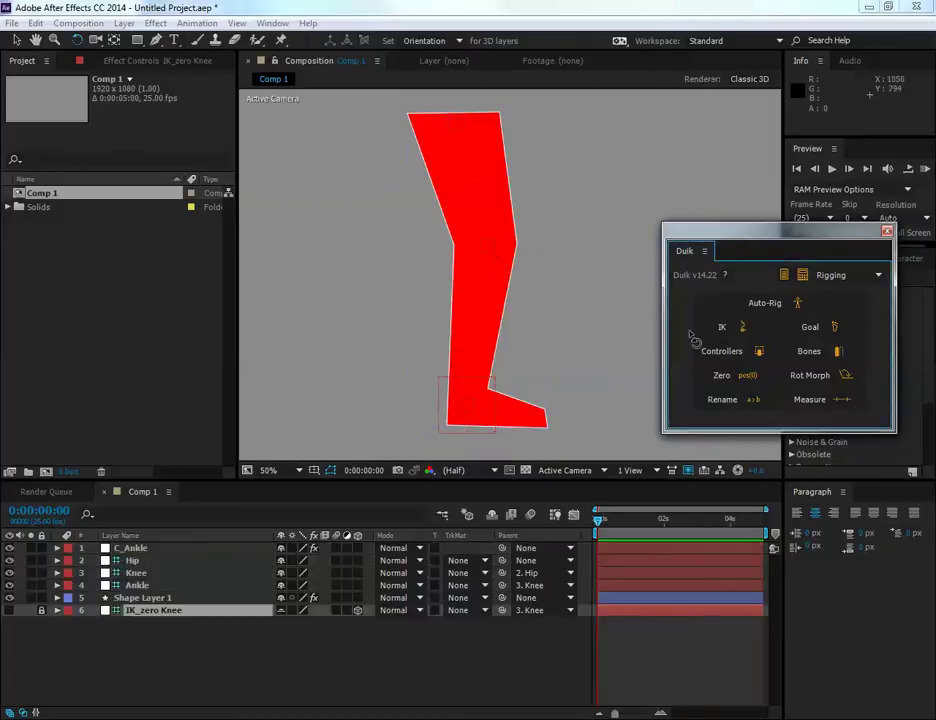
# - Try bending the leg by moving the C_Ankle controller forward of the original foot position
pyautogui.click(16, 40)
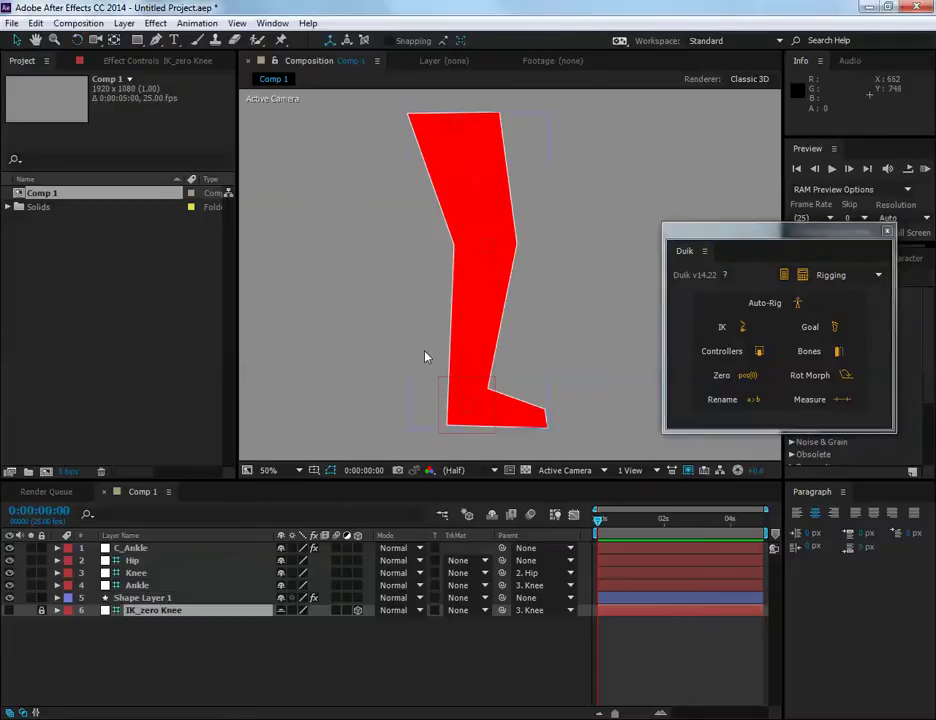
pyautogui.click(440, 386)
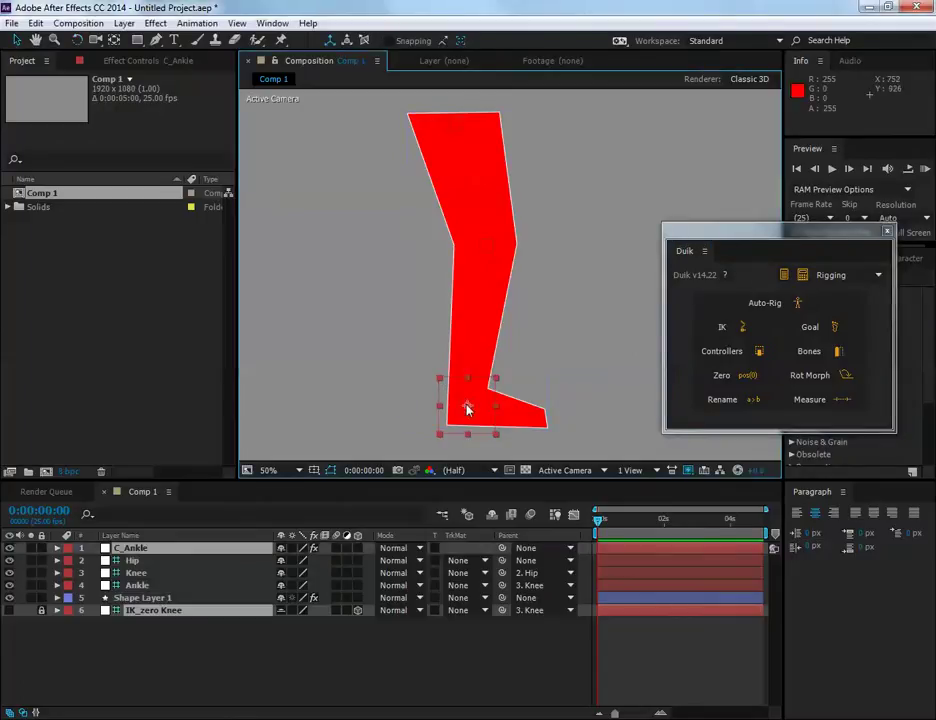
pyautogui.moveTo(468, 403); pyautogui.dragTo(605, 420)
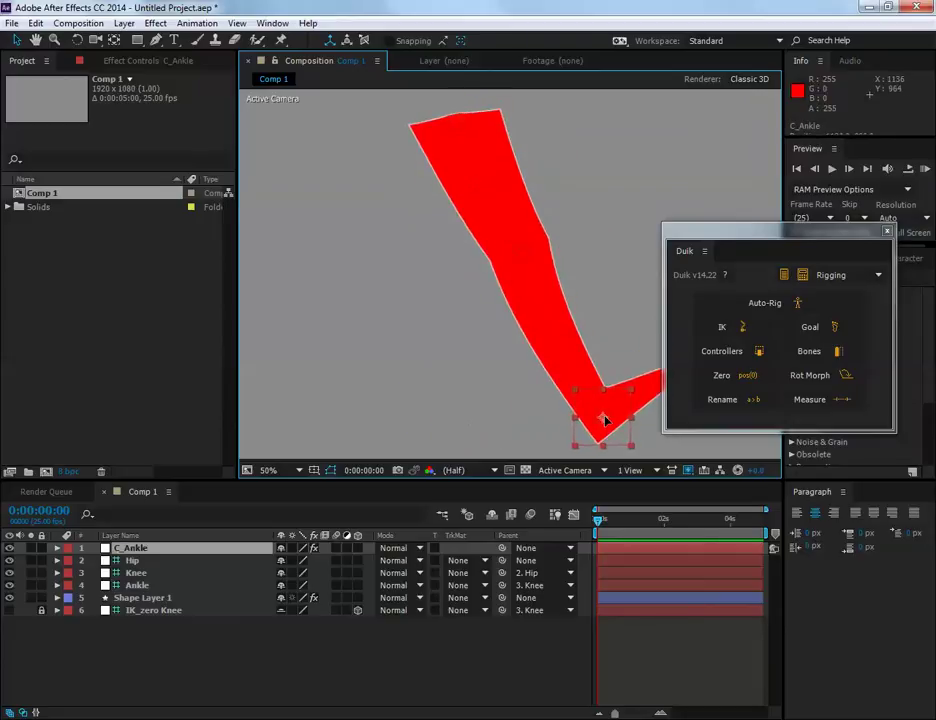
# - Try shifting the Hip bone while the ankle controller holds the foot, and undo the test moves
pyautogui.moveTo(464, 128); pyautogui.dragTo(515, 150)
pyautogui.moveTo(765, 242); pyautogui.dragTo(935, 268)
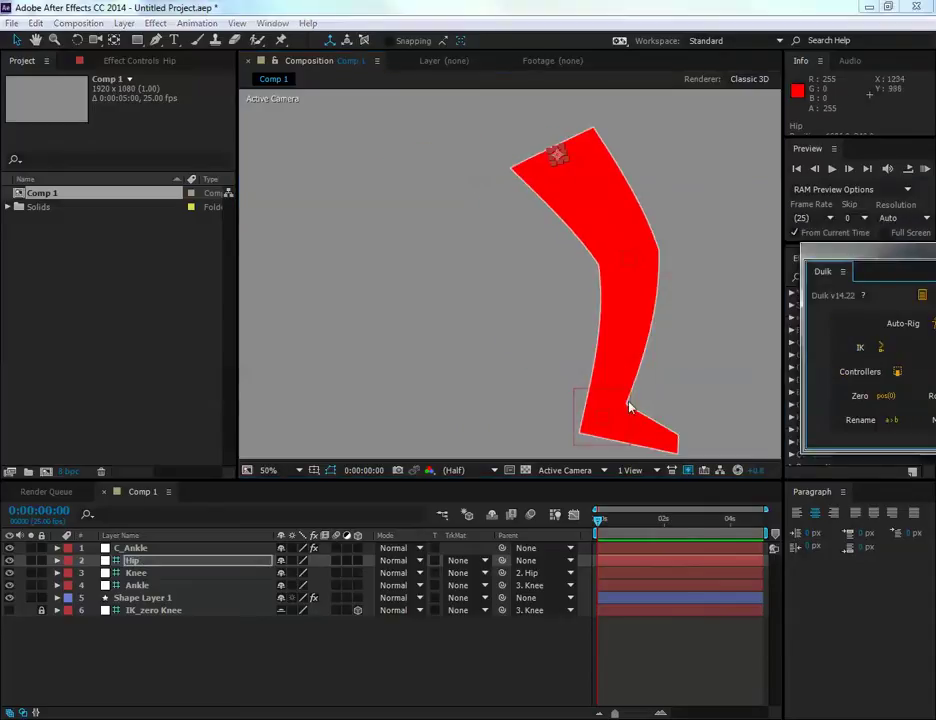
pyautogui.moveTo(566, 152); pyautogui.dragTo(530, 163)
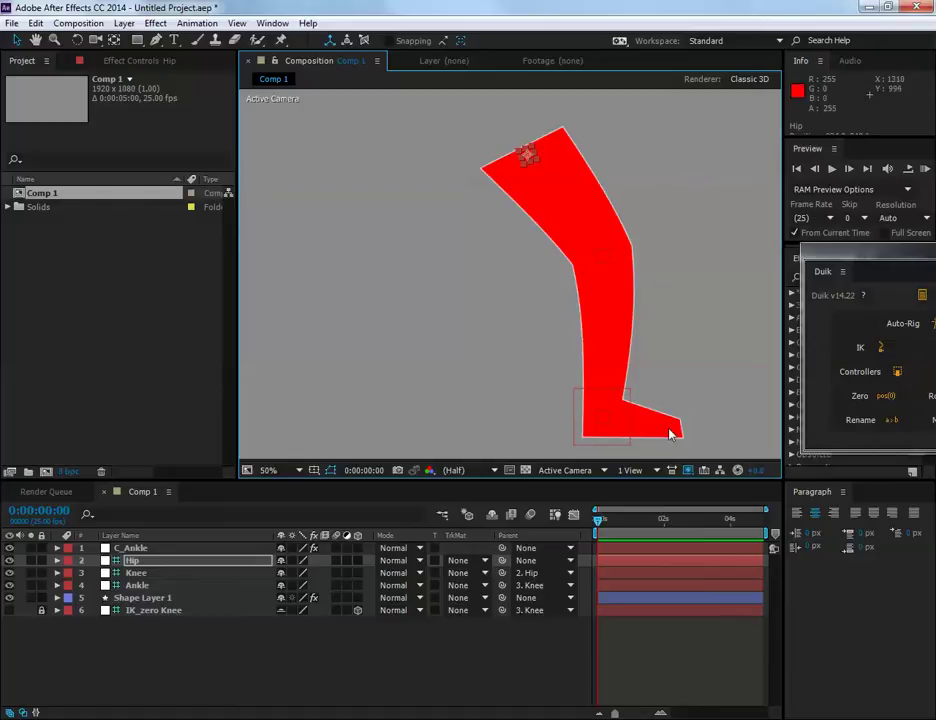
pyautogui.hotkey('ctrl', 'z')
pyautogui.hotkey('ctrl', 'z')
pyautogui.hotkey('ctrl', 'z')
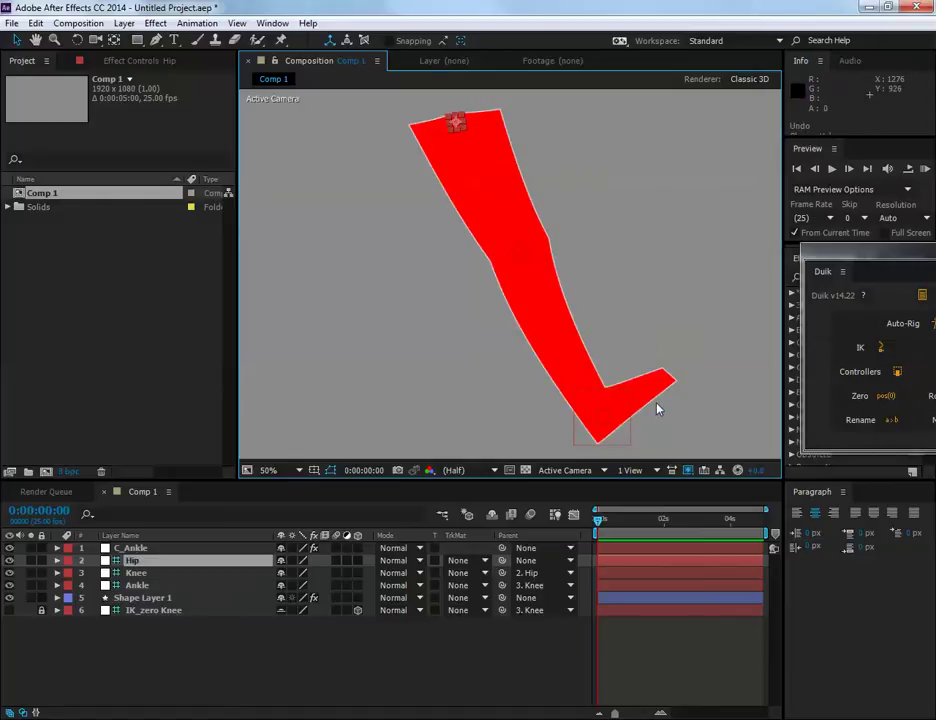
# - Add a puppet pin to Shape Layer 1 near the toes, in the front part of the foot
pyautogui.click(520, 415)
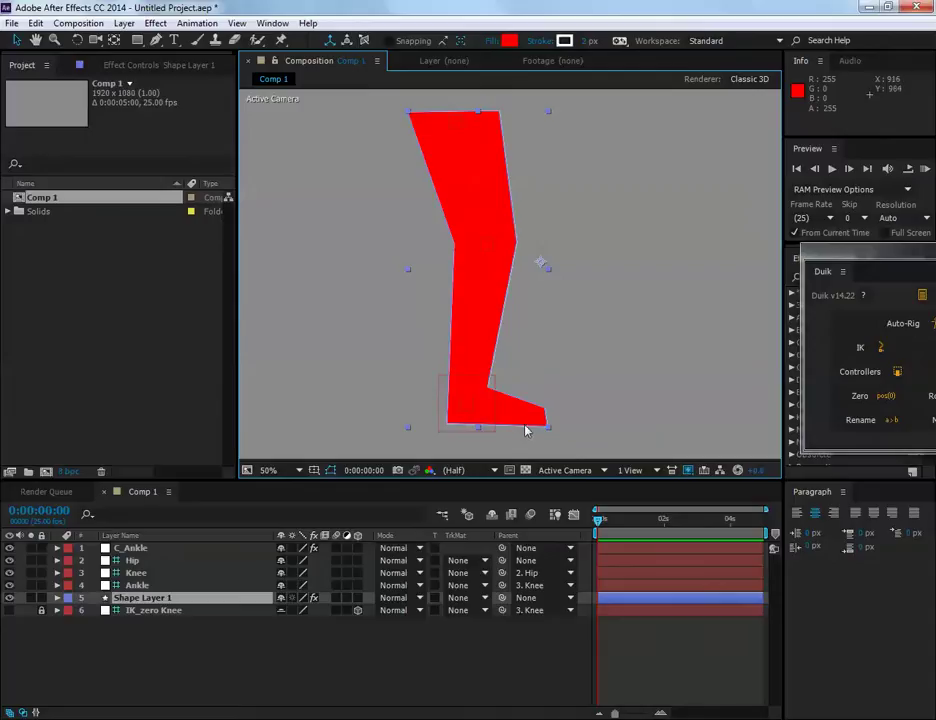
pyautogui.click(281, 40)
pyautogui.click(455, 121)
pyautogui.click(487, 243)
pyautogui.click(467, 403)
pyautogui.scroll(4, 520, 410)
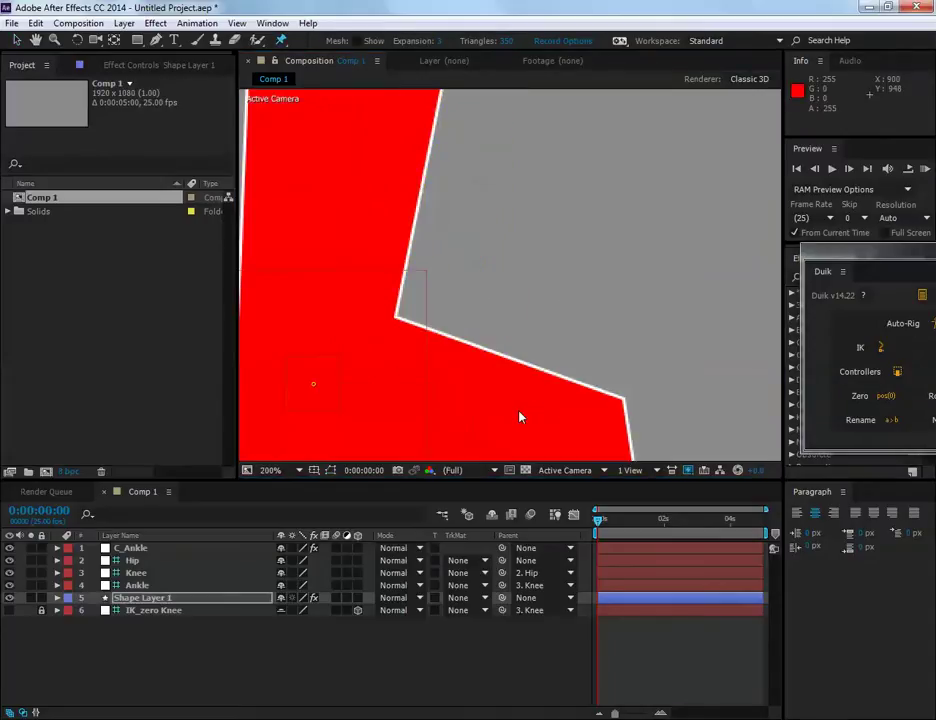
pyautogui.moveTo(497, 409); pyautogui.dragTo(553, 295)
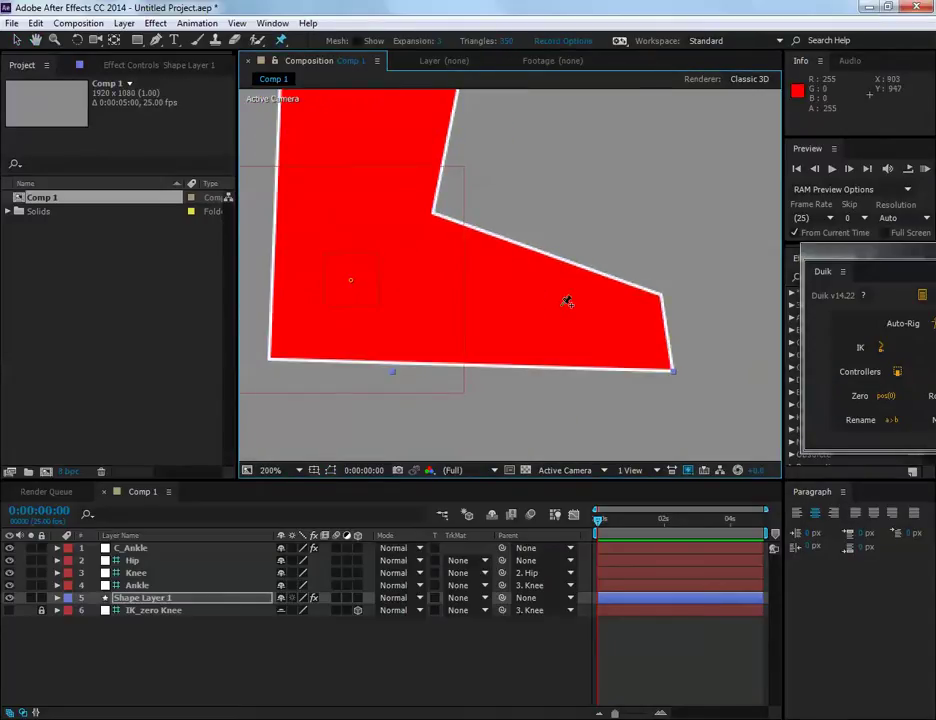
pyautogui.click(569, 311)
pyautogui.click(15, 40)
# - Create a Duik bone from the selected toe puppet pin
pyautogui.scroll(-2, 560, 299)
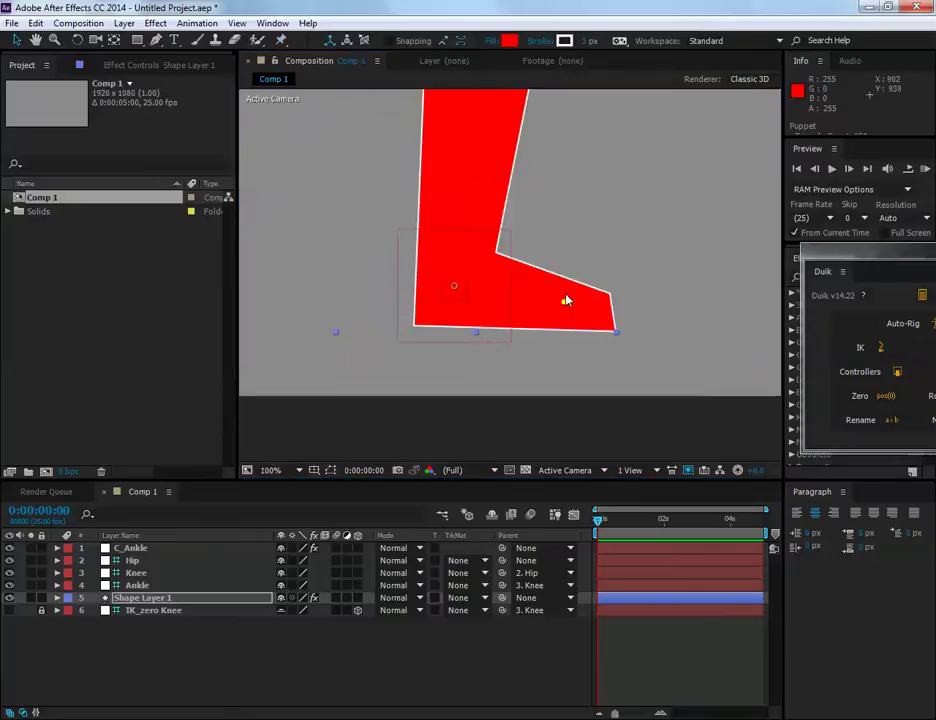
pyautogui.scroll(-2, 565, 300)
pyautogui.press('h')
pyautogui.moveTo(568, 316); pyautogui.dragTo(500, 374)
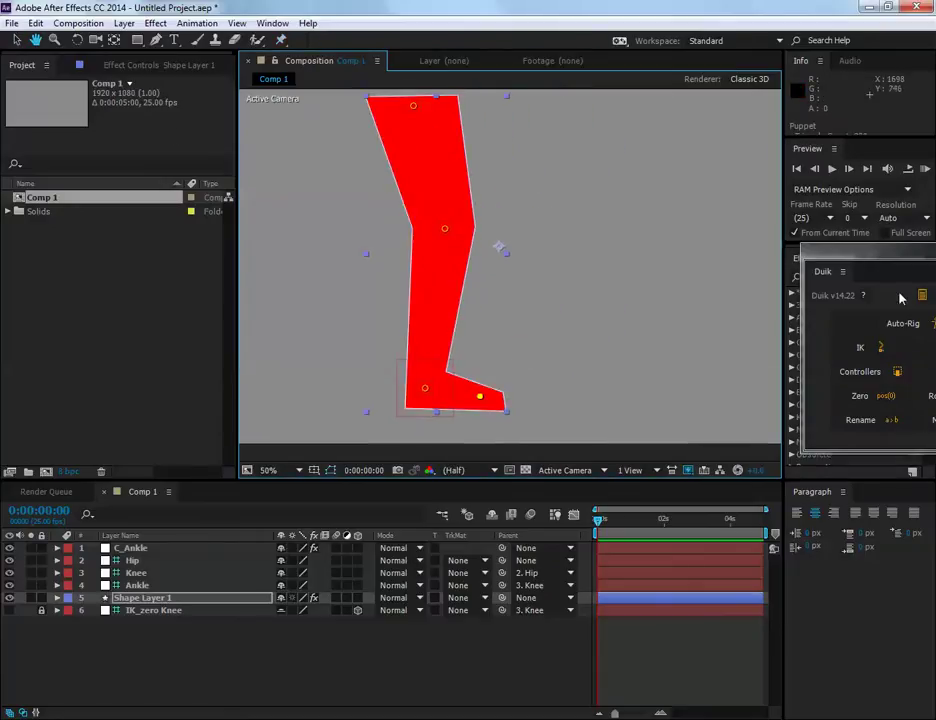
pyautogui.press('v')
pyautogui.moveTo(894, 249); pyautogui.dragTo(731, 232)
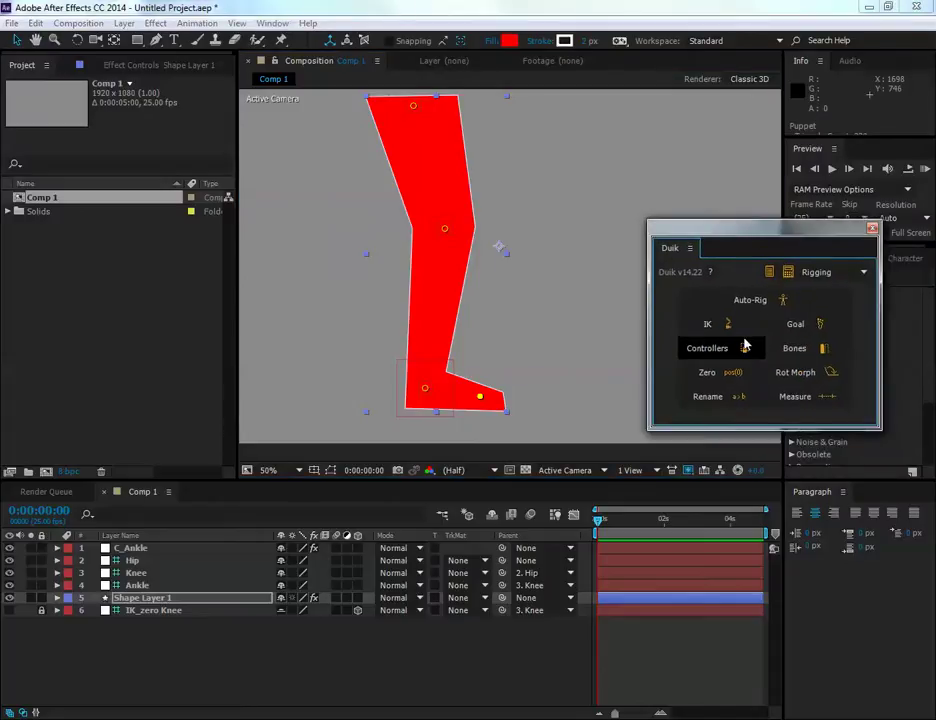
pyautogui.click(795, 349)
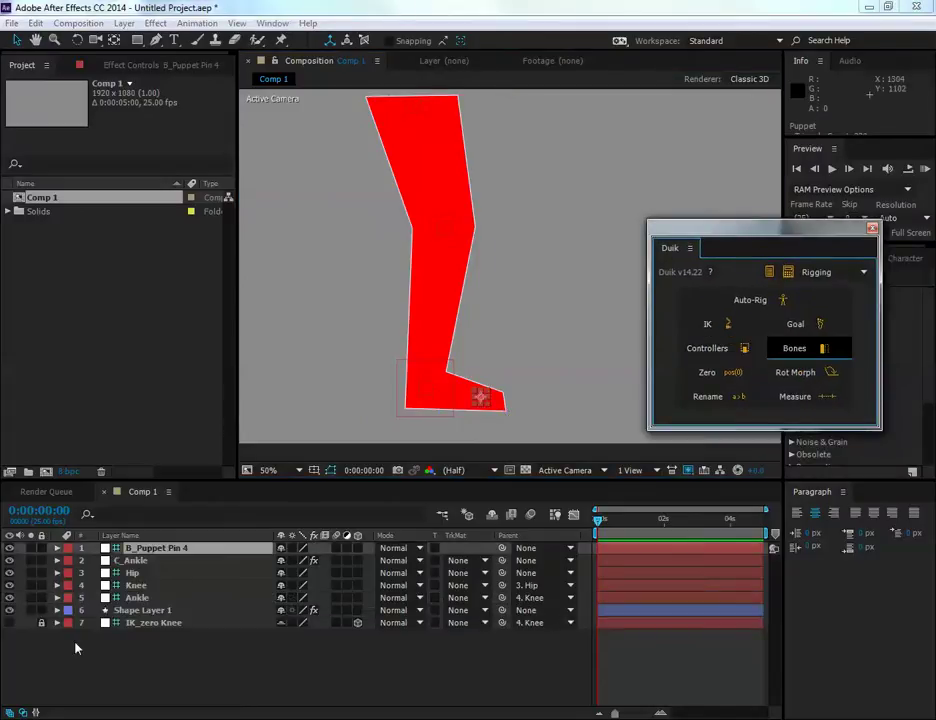
# - Rename the B_Puppet Pin 4 bone to Toes and parent it to the Ankle bone
pyautogui.rightClick(153, 556)
pyautogui.click(192, 708)
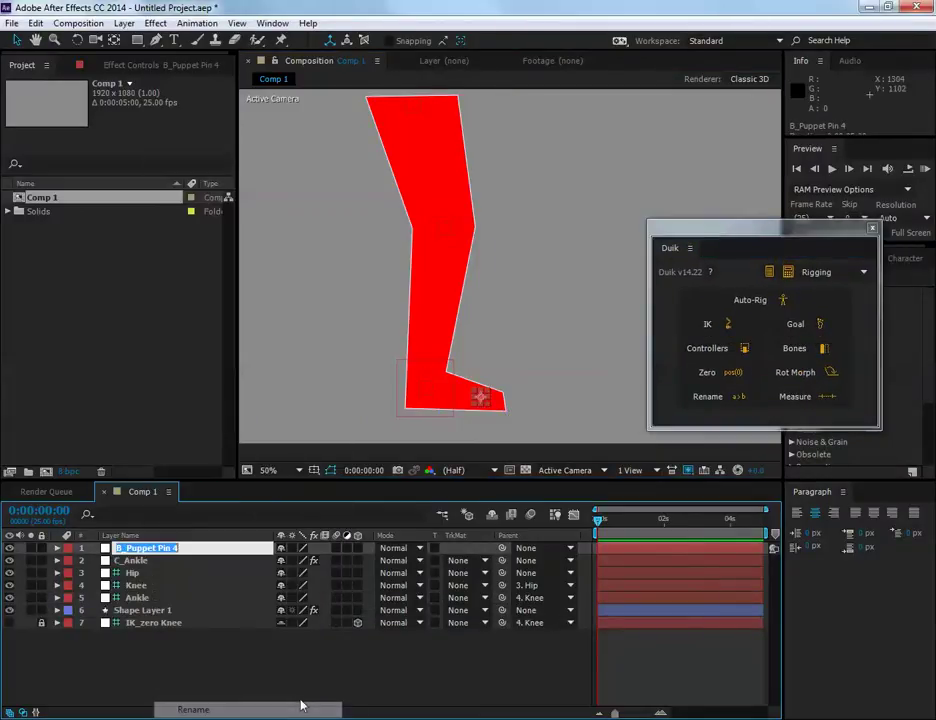
pyautogui.write('Toes')
pyautogui.press('Return')
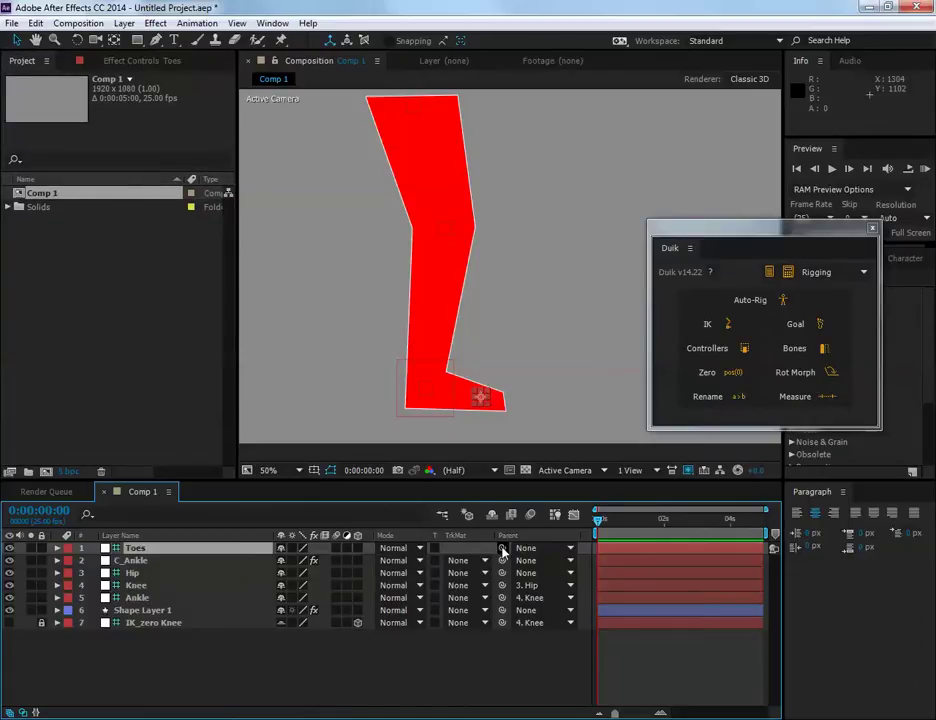
pyautogui.moveTo(503, 551); pyautogui.dragTo(193, 603)
# - Try moving and rotating the C_Ankle controller to test the foot, and undo every test change
pyautogui.click(185, 565)
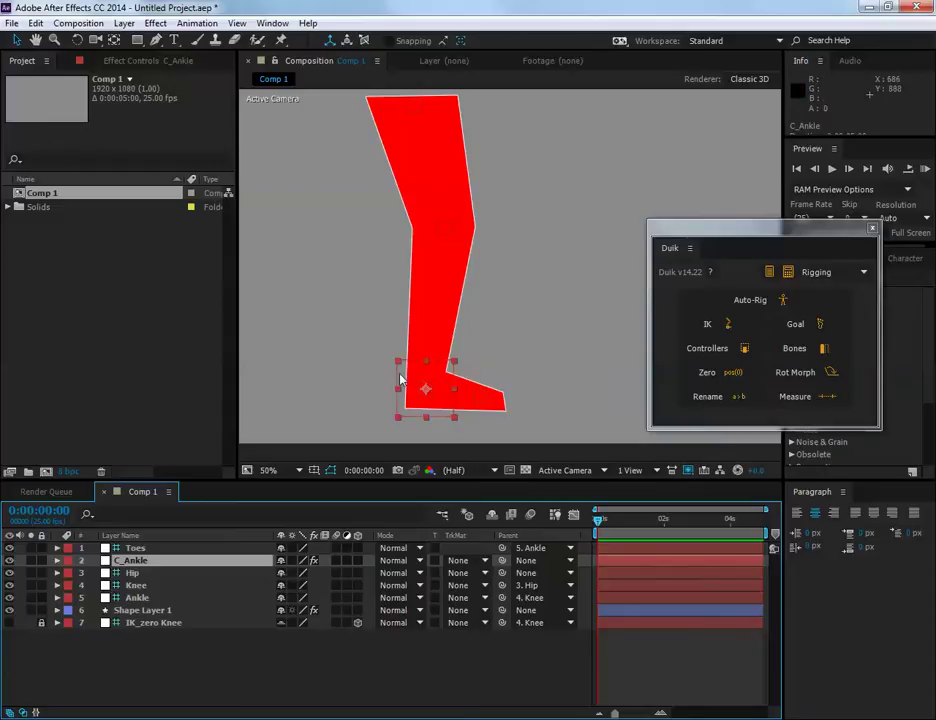
pyautogui.moveTo(400, 380); pyautogui.dragTo(485, 284)
pyautogui.moveTo(735, 224); pyautogui.dragTo(844, 281)
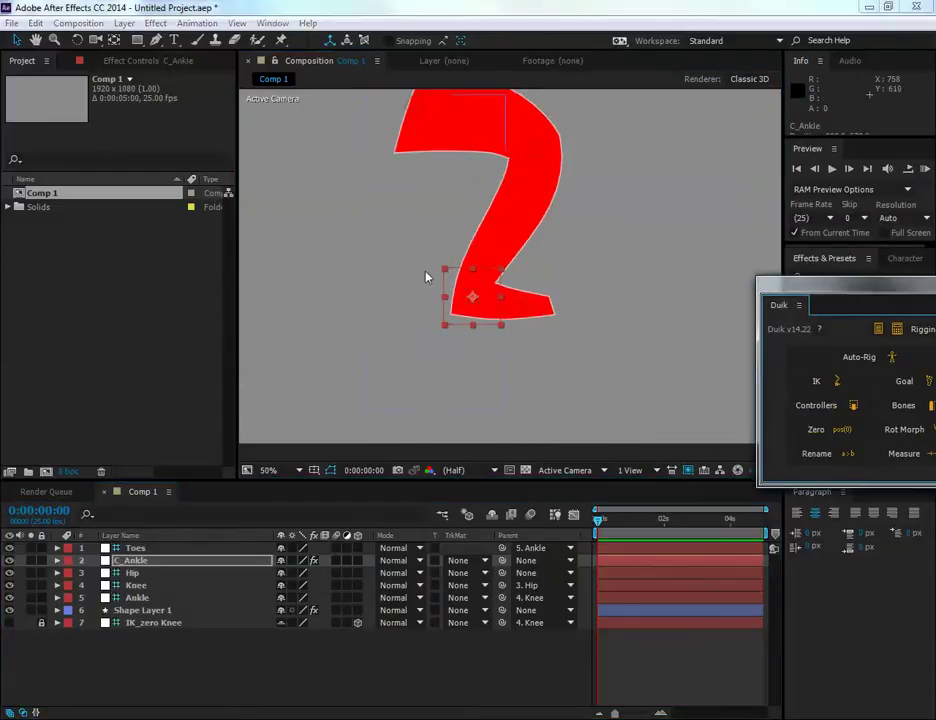
pyautogui.moveTo(445, 267); pyautogui.dragTo(547, 305)
pyautogui.click(77, 40)
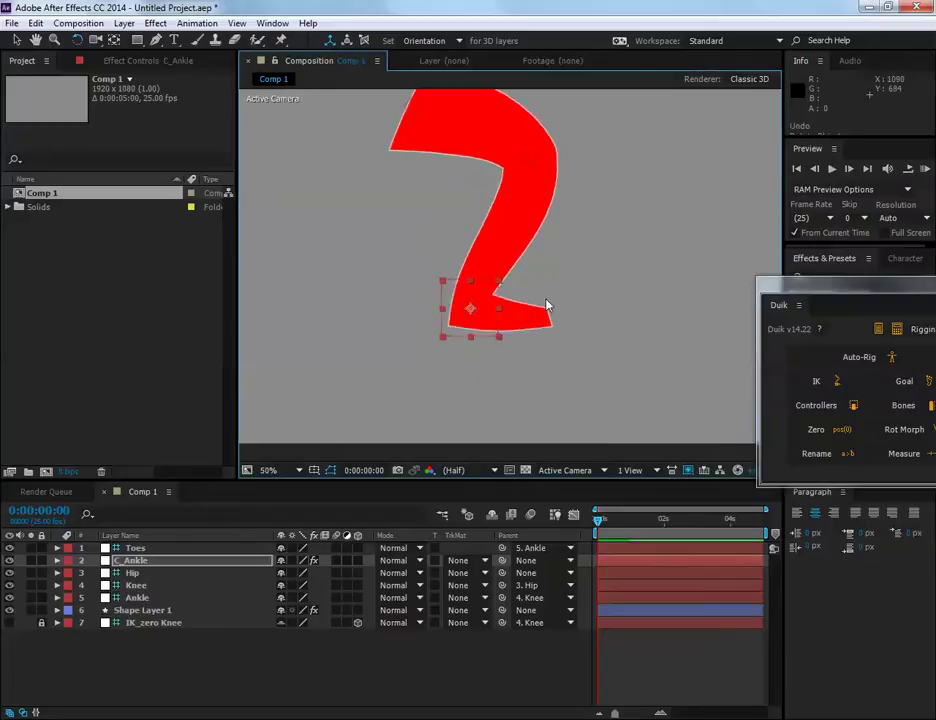
pyautogui.hotkey('ctrl', 'z')
pyautogui.hotkey('ctrl', 'z')
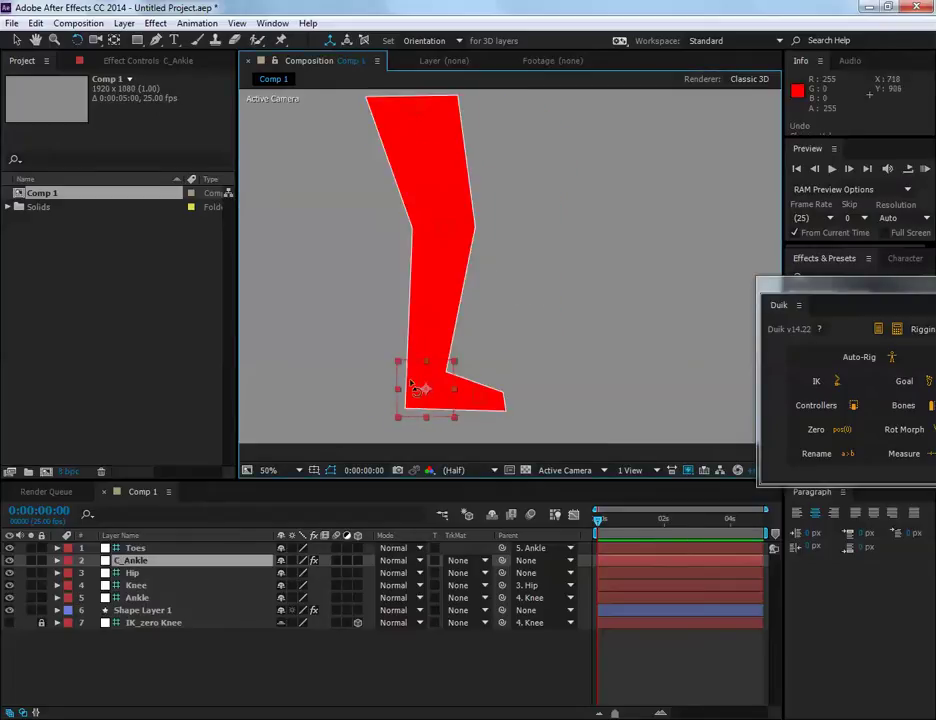
pyautogui.moveTo(403, 374); pyautogui.dragTo(460, 358)
pyautogui.hotkey('ctrl', 'z')
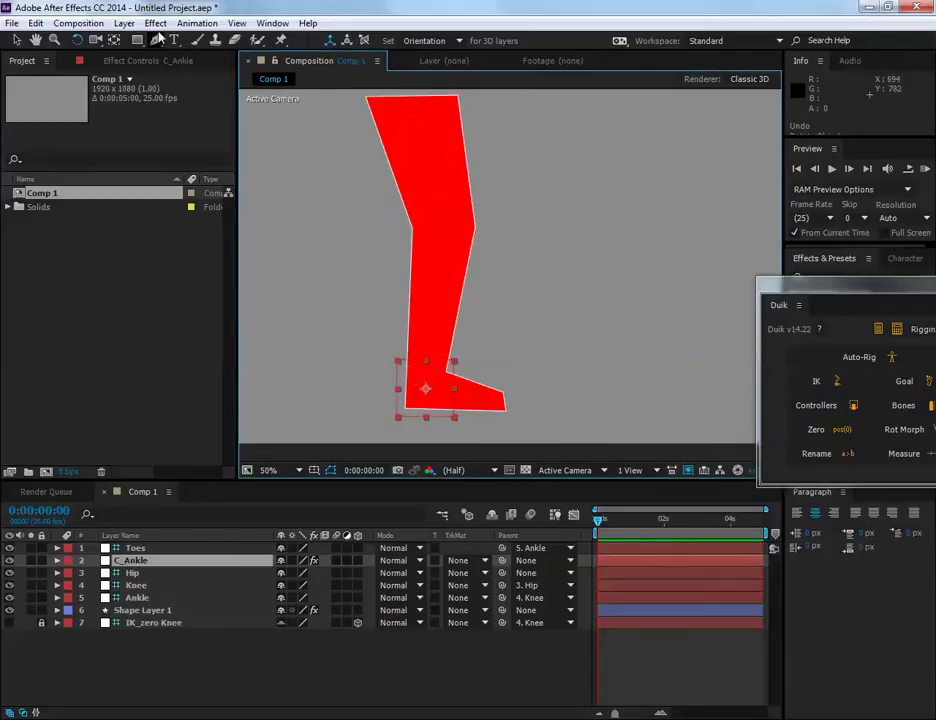
# - Move the C_Ankle controller up and forward so that the leg bends at the knee
pyautogui.click(17, 40)
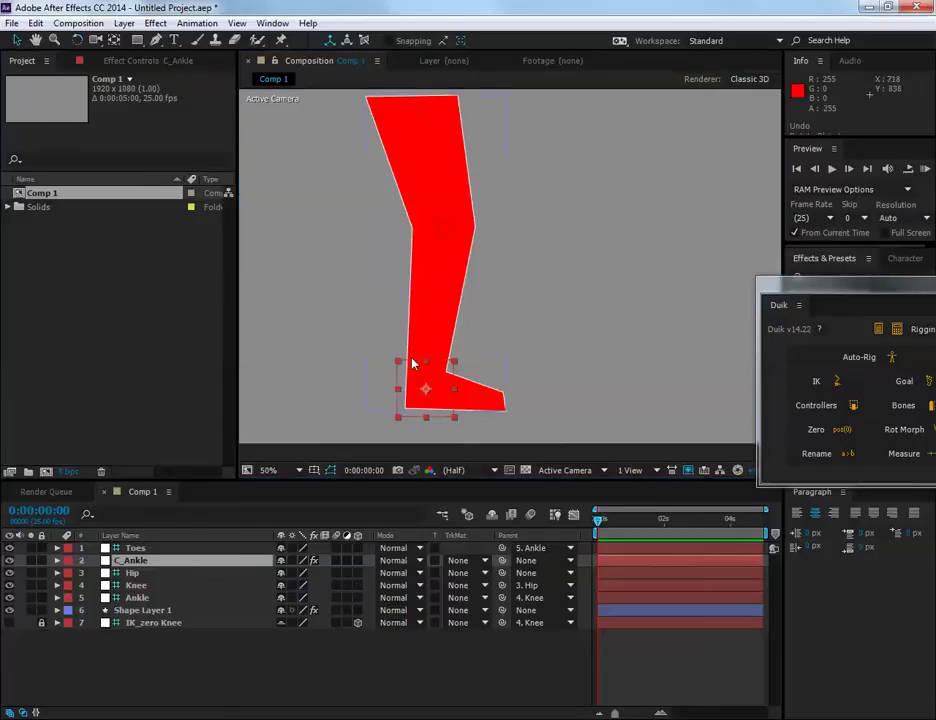
pyautogui.moveTo(407, 372); pyautogui.dragTo(488, 316)
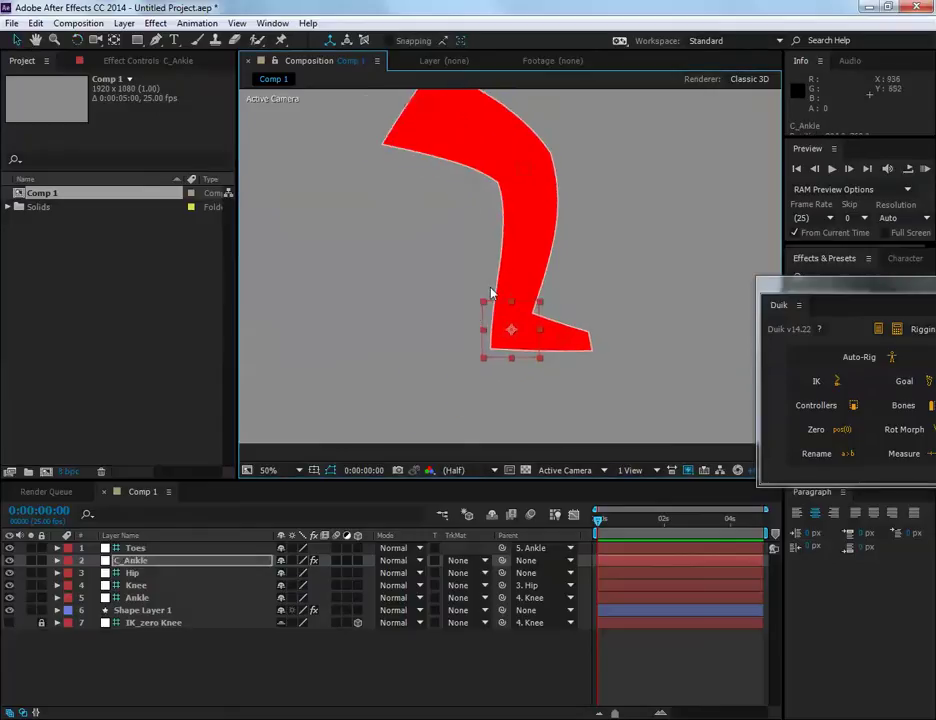
pyautogui.moveTo(281, 40); pyautogui.dragTo(346, 80)
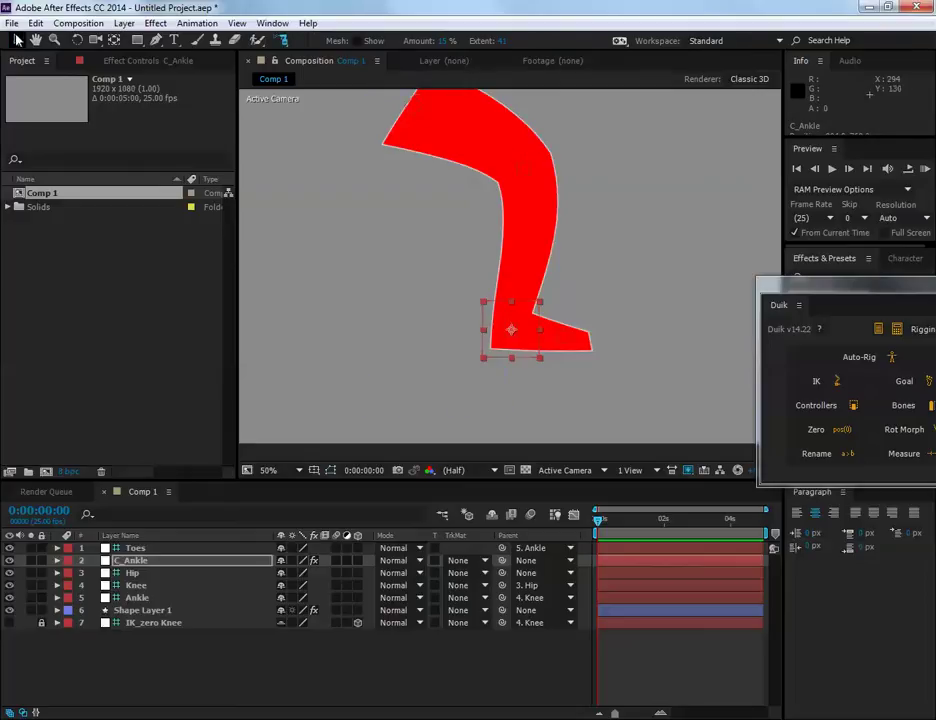
pyautogui.press('v')
# - Place puppet starch pins on the toes, mid-shin and mid-thigh of Shape Layer 1's original outline
pyautogui.click(416, 146)
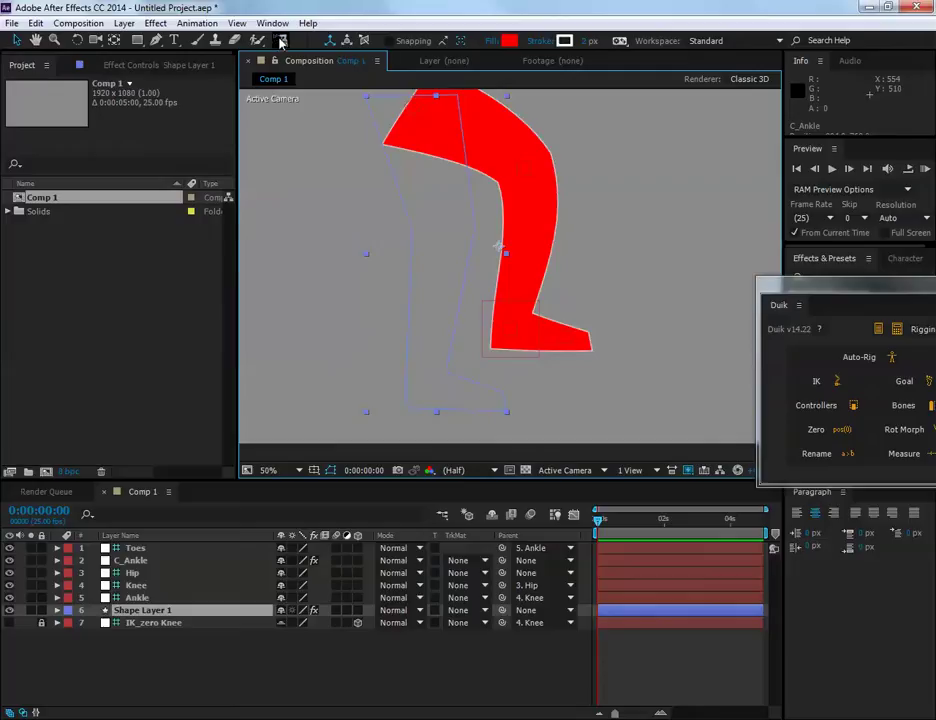
pyautogui.moveTo(283, 40); pyautogui.dragTo(346, 80)
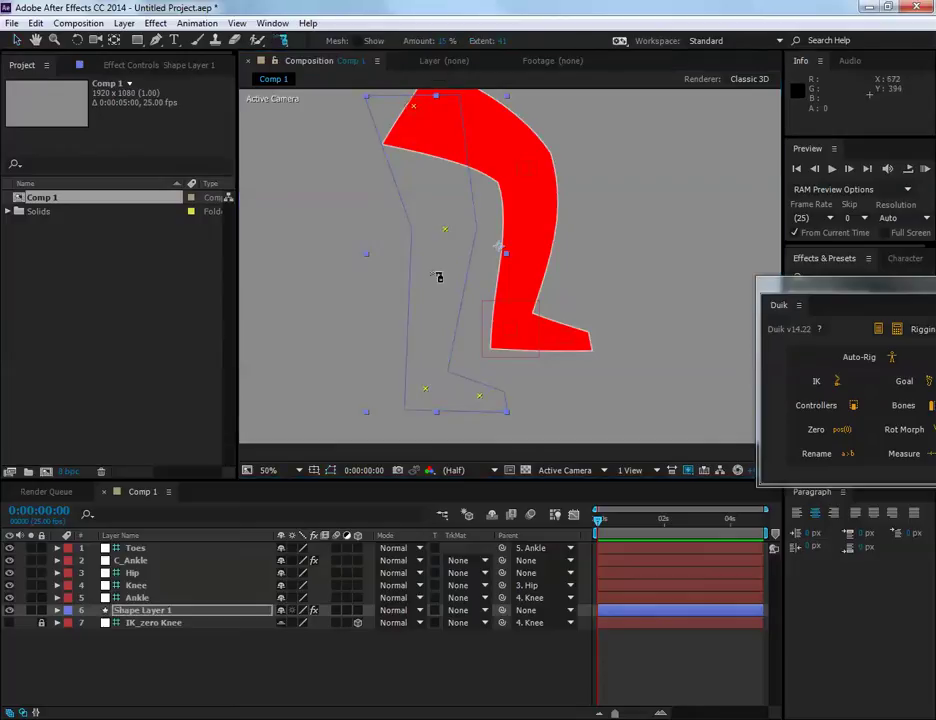
pyautogui.click(477, 396)
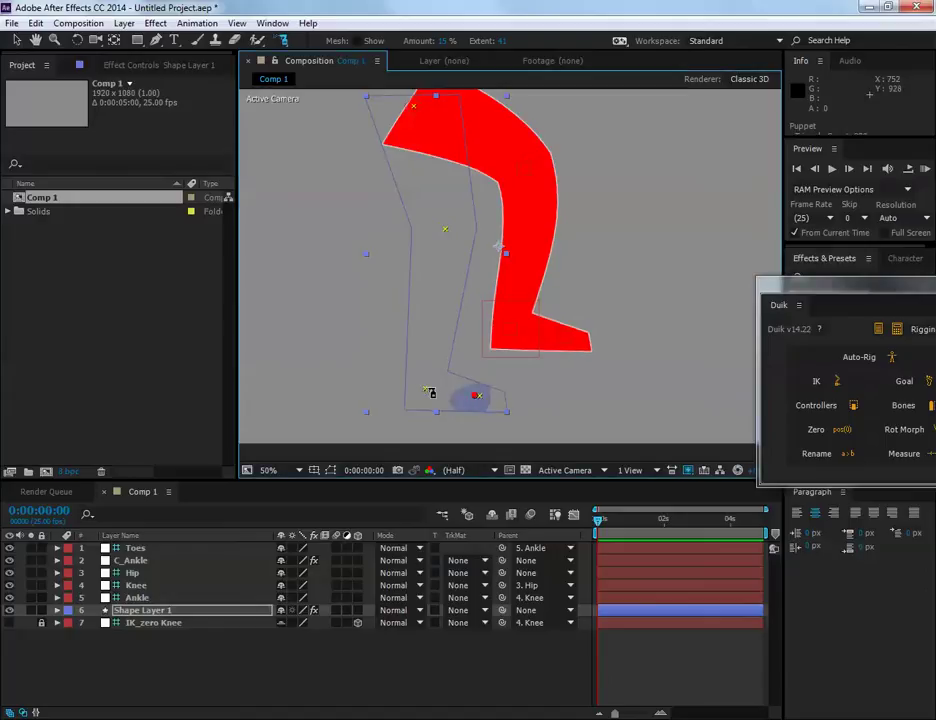
pyautogui.click(432, 309)
pyautogui.click(430, 167)
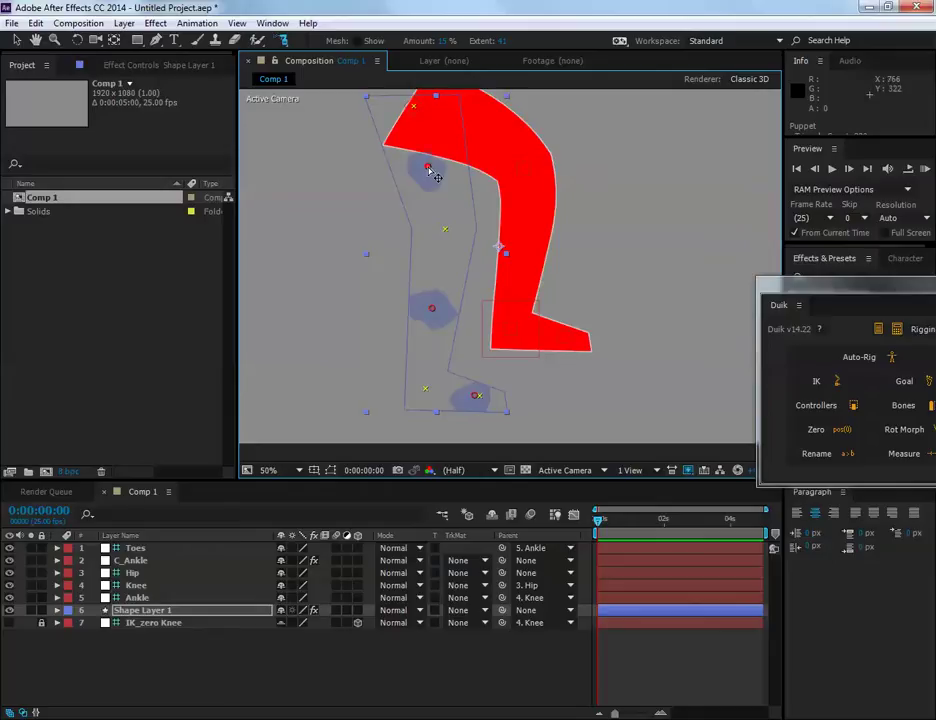
pyautogui.click(15, 40)
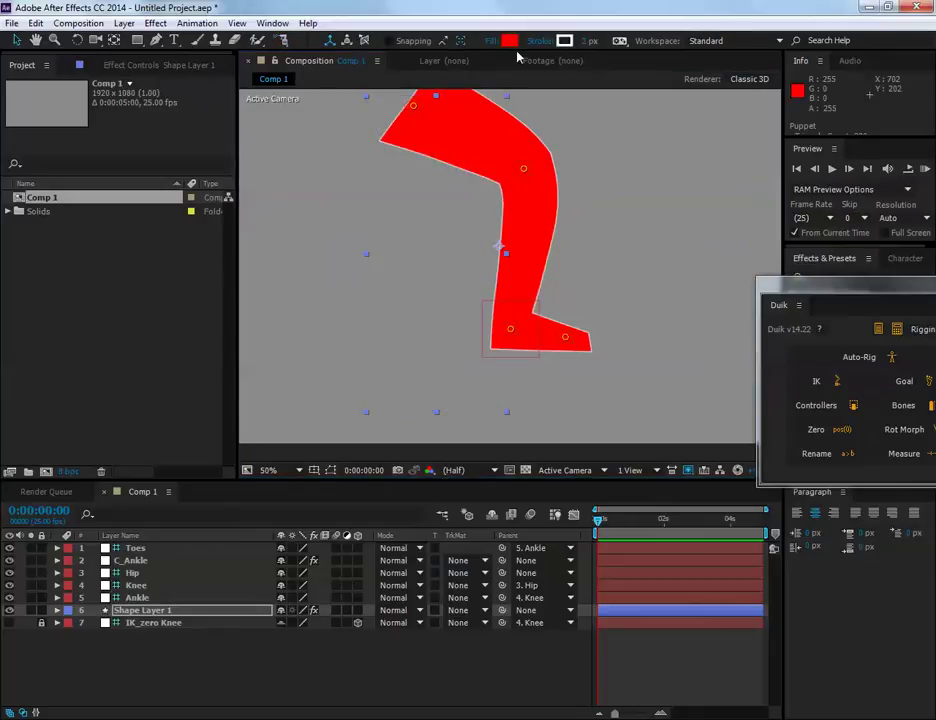
# - Increase the starch extent to 133 on the thigh pin, enlarge it on the shin pin, and set the toe pin's to 99
pyautogui.click(283, 40)
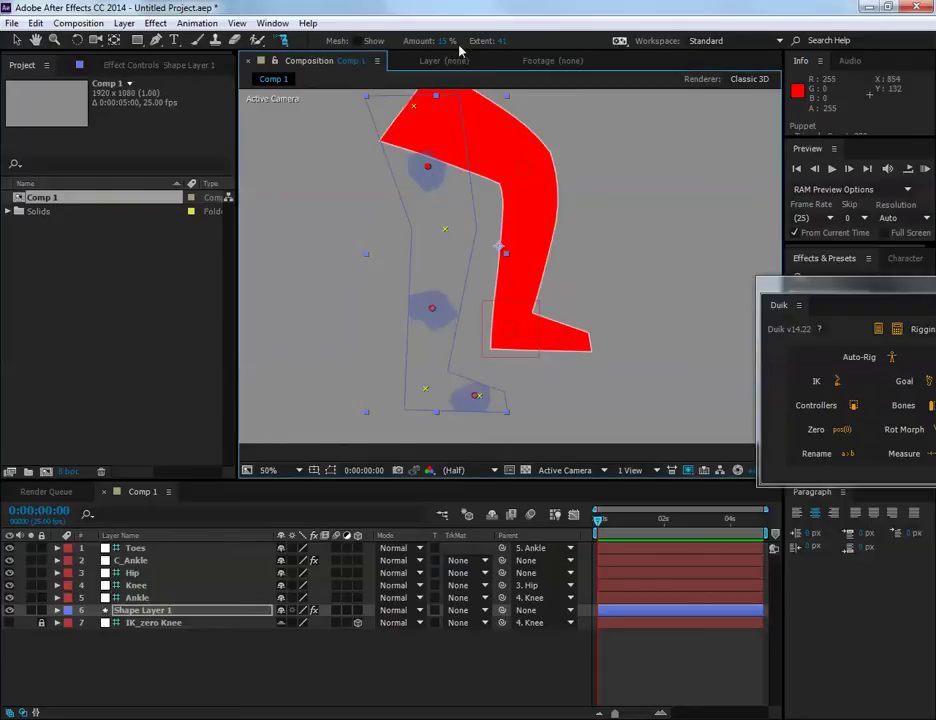
pyautogui.moveTo(505, 44); pyautogui.dragTo(575, 41)
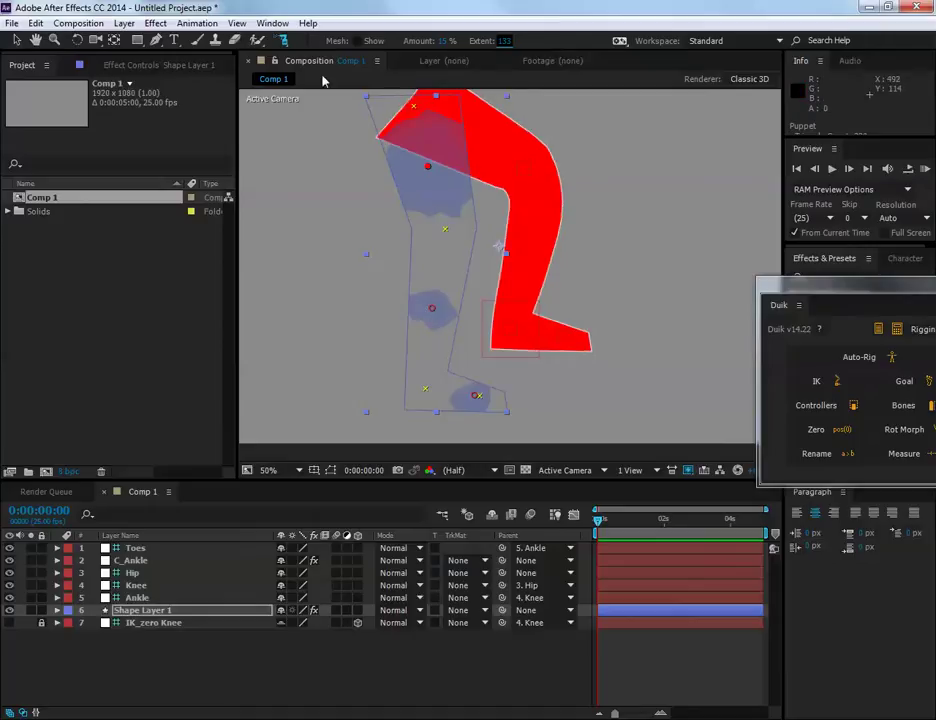
pyautogui.click(432, 310)
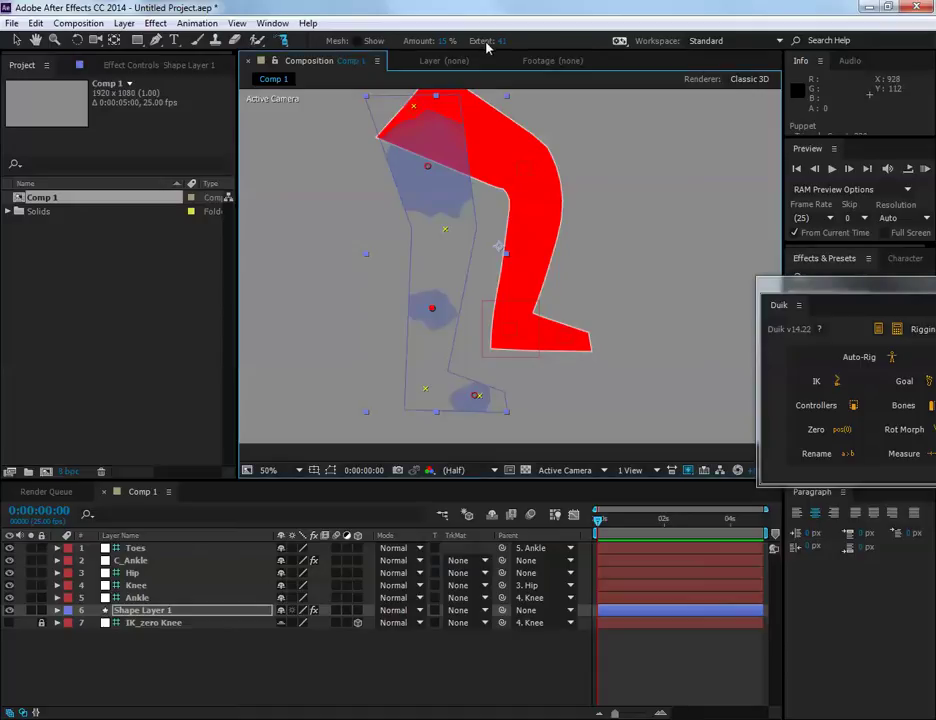
pyautogui.moveTo(504, 43); pyautogui.dragTo(565, 44)
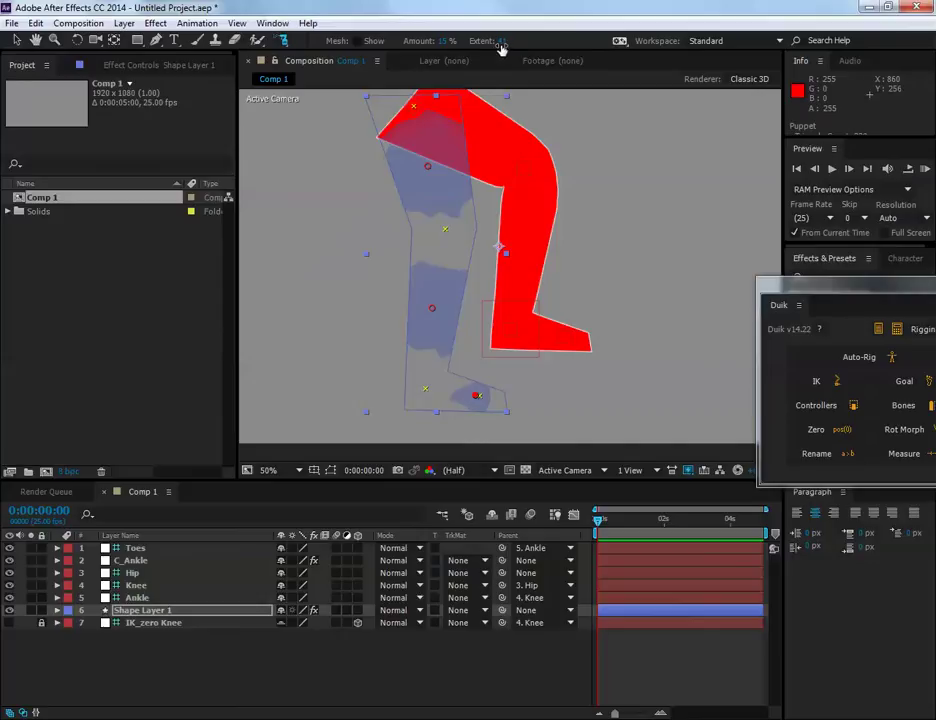
pyautogui.moveTo(501, 42); pyautogui.dragTo(527, 40)
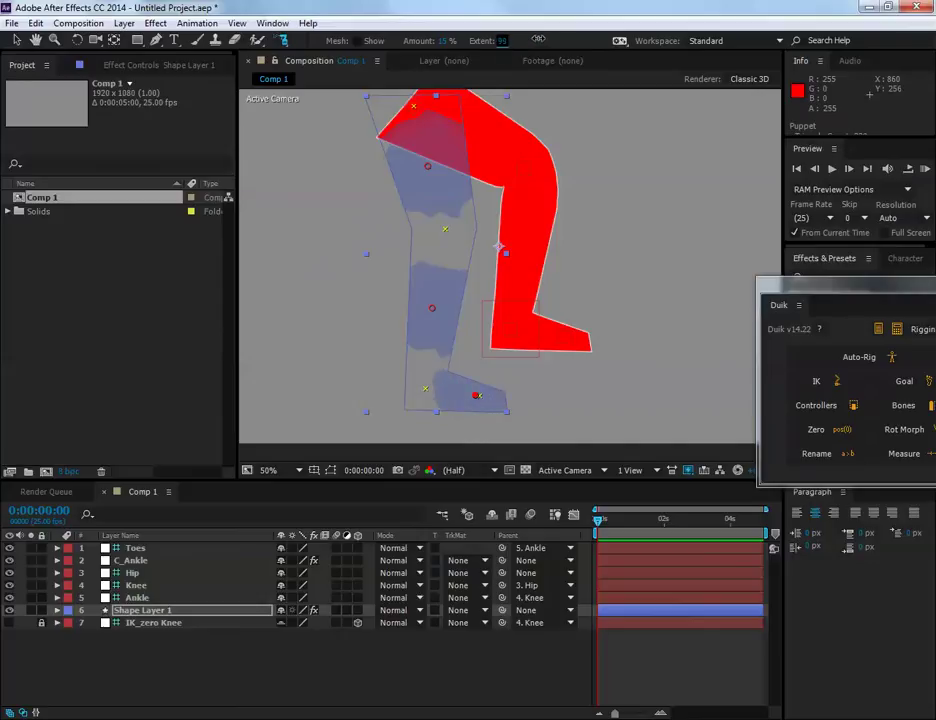
pyautogui.click(16, 38)
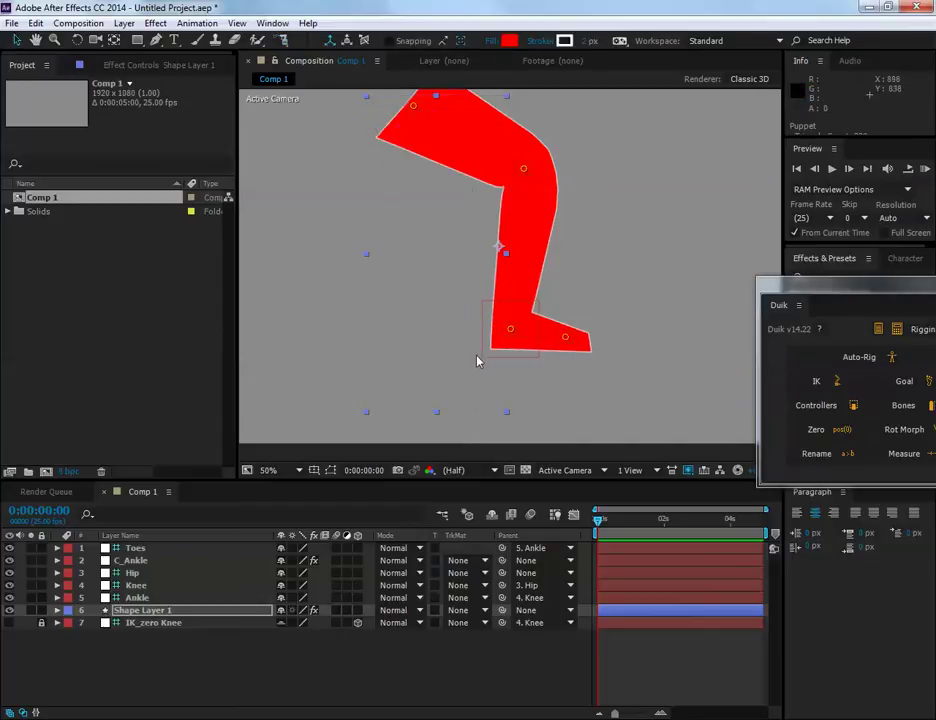
# - Move the C_Ankle controller back and down so that the starched leg bends at the knee behind the hip
pyautogui.click(184, 561)
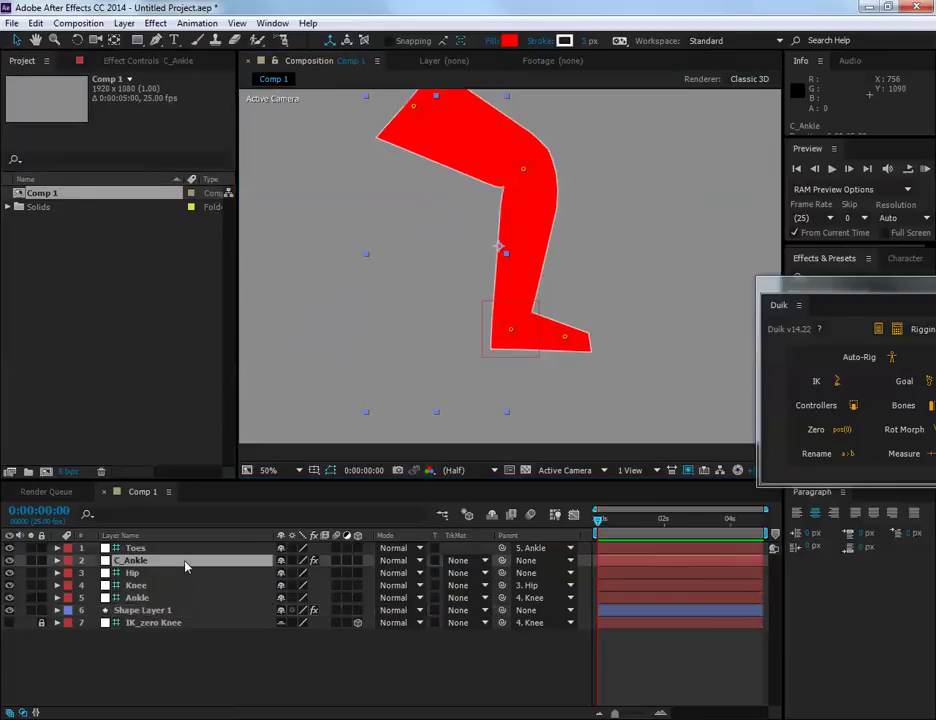
pyautogui.moveTo(480, 319); pyautogui.dragTo(392, 348)
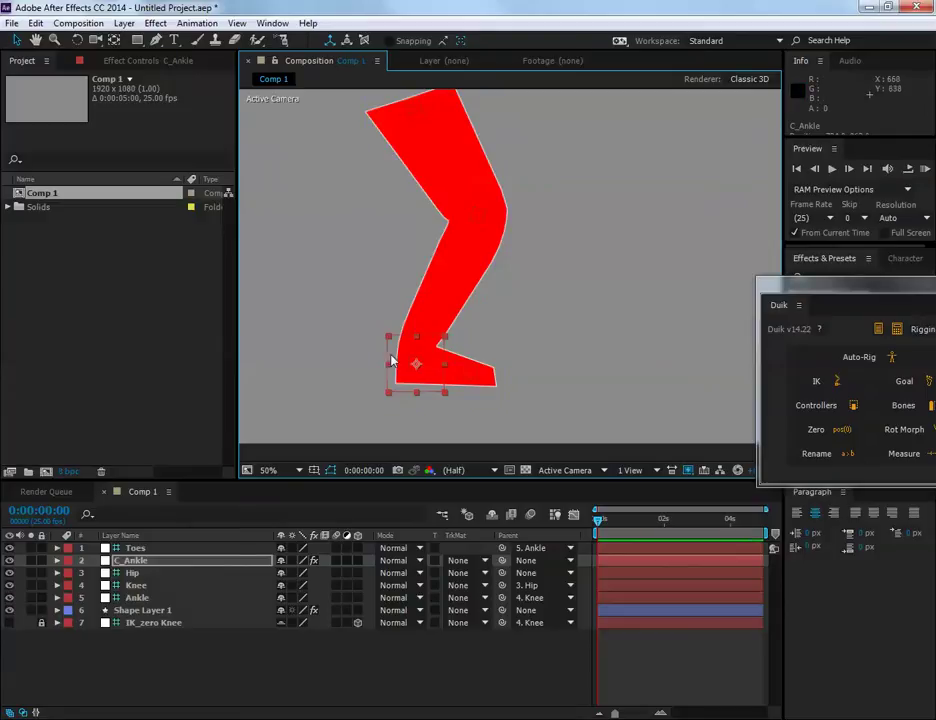
# - Try rotating the C_Ankle controller slightly to test the foot, undo the rotation, and clear the Duik panel off the effects list
pyautogui.click(77, 40)
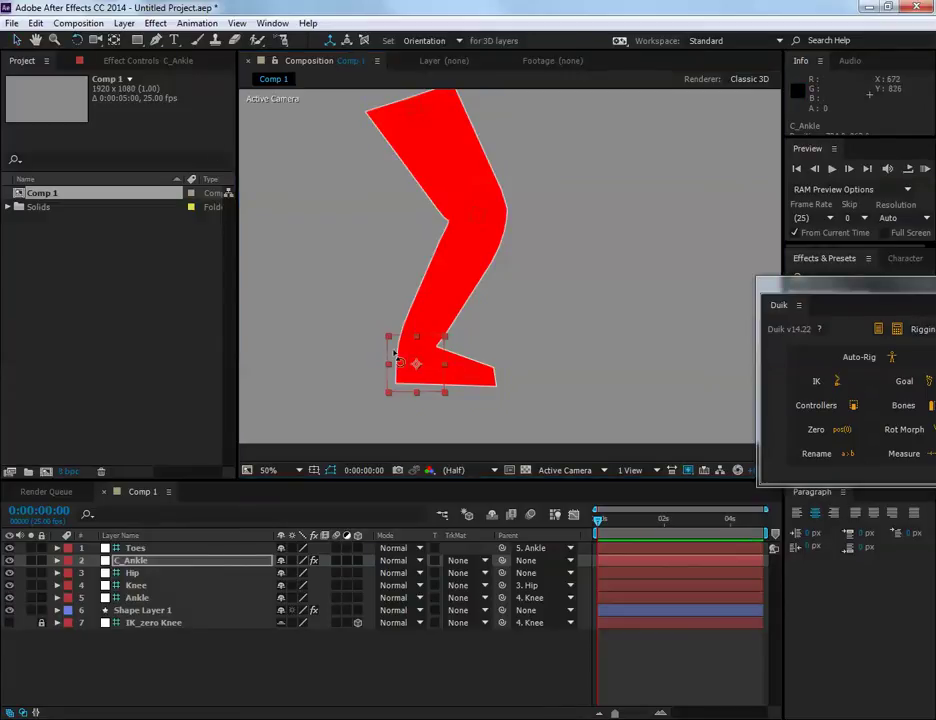
pyautogui.moveTo(389, 359)
pyautogui.mouseDown()
pyautogui.moveTo(412, 350)
pyautogui.moveTo(405, 358)
pyautogui.moveTo(416, 364)
pyautogui.moveTo(396, 355)
pyautogui.mouseUp()
pyautogui.hotkey('ctrl', 'z')
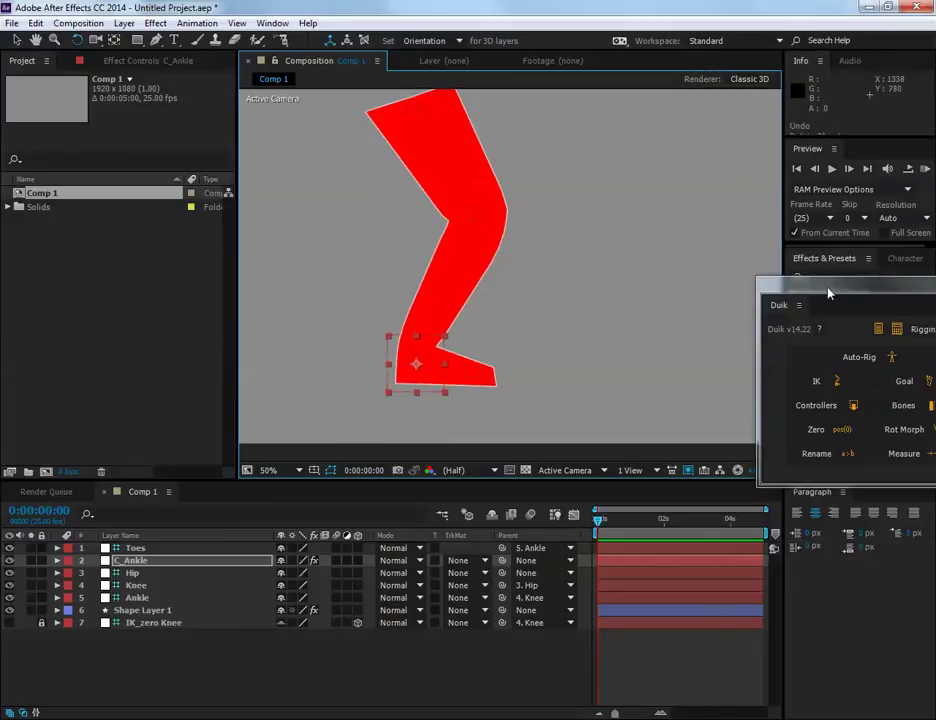
pyautogui.moveTo(828, 292); pyautogui.dragTo(897, 386)
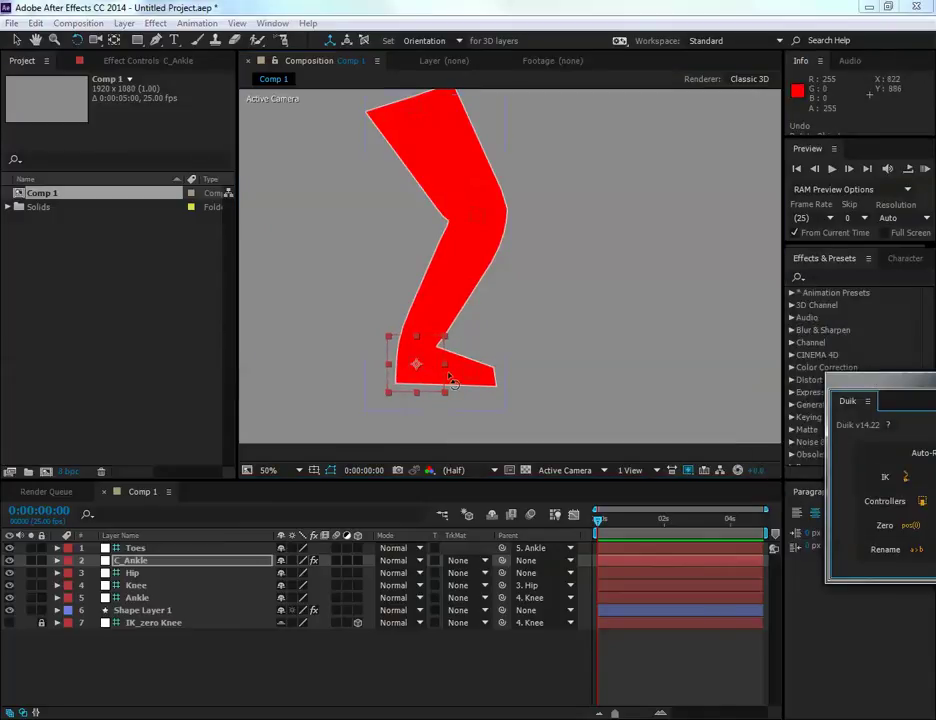
pyautogui.click(16, 40)
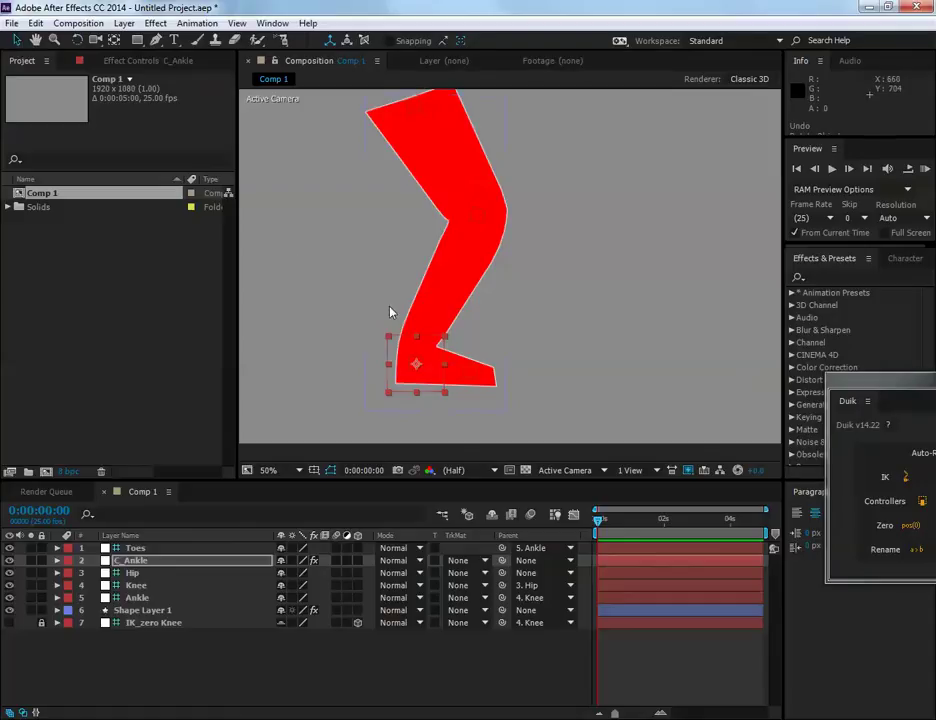
# - Turn off C_Ankle's Goal Ankle option, test the foot by moving the controller forward, undo the move, and re-enable the option
pyautogui.click(172, 62)
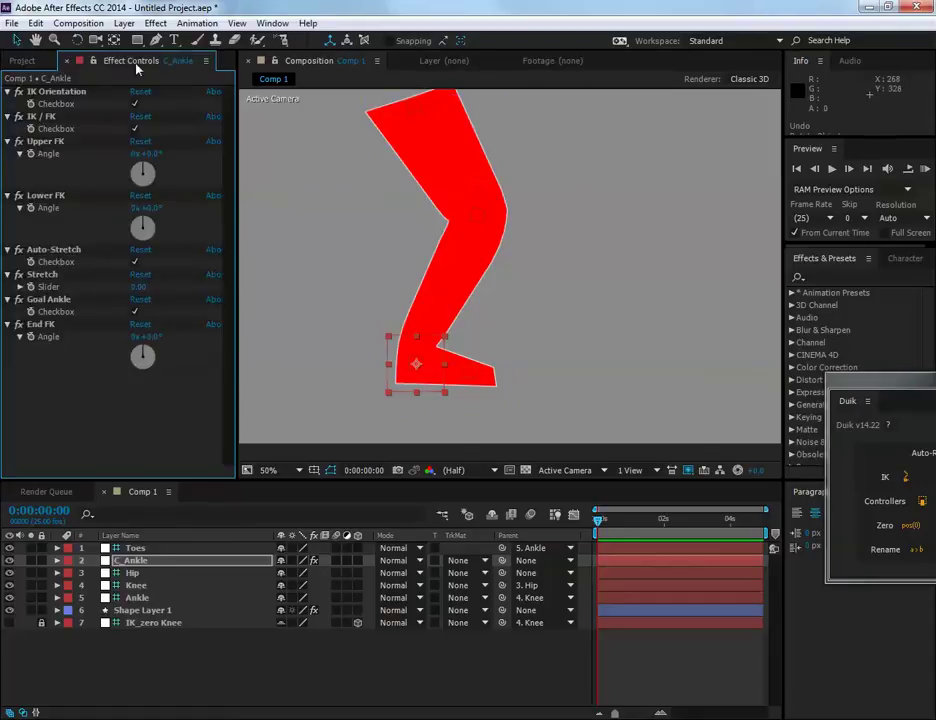
pyautogui.click(134, 313)
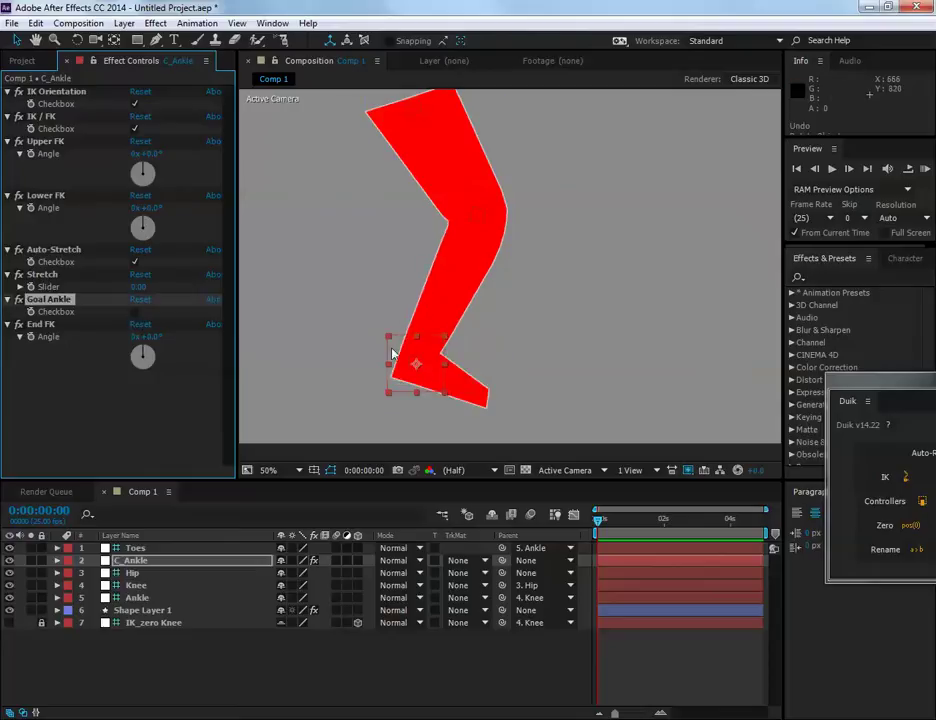
pyautogui.moveTo(392, 354); pyautogui.dragTo(530, 335)
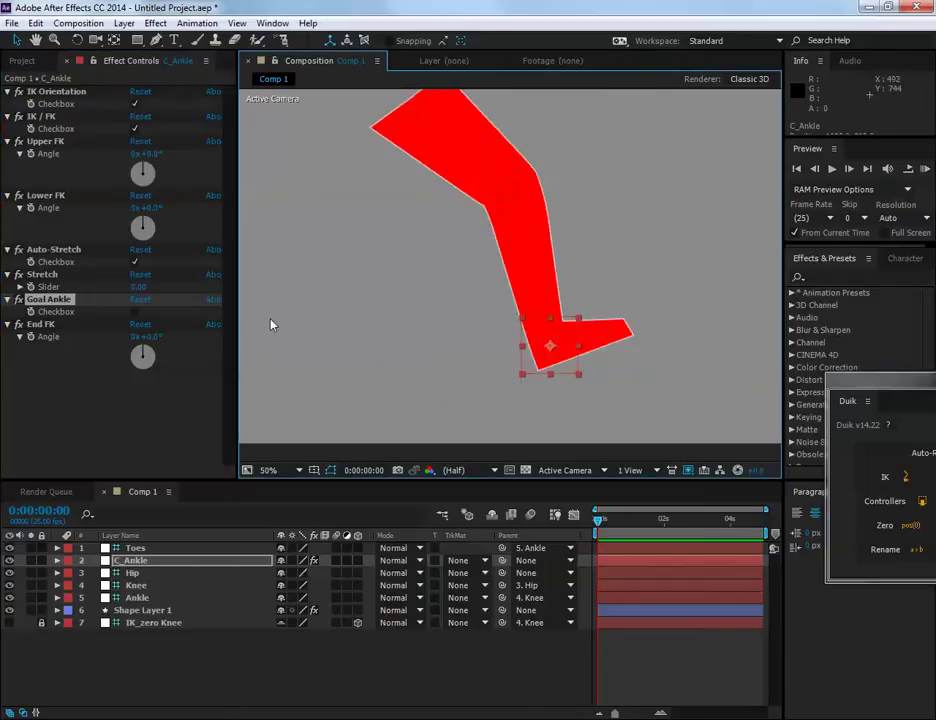
pyautogui.hotkey('ctrl', 'z')
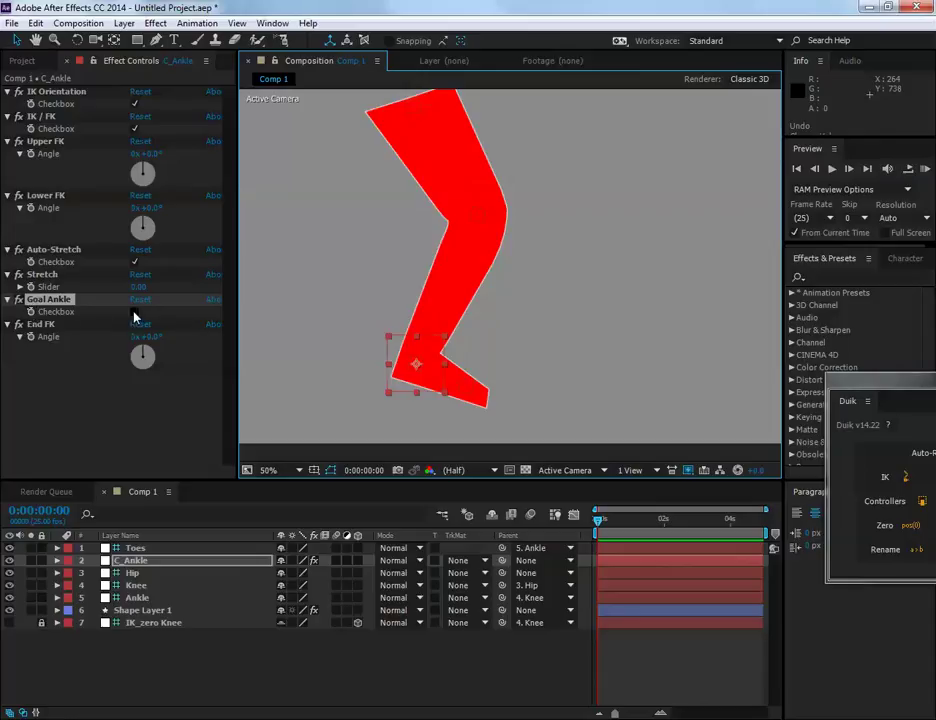
pyautogui.click(135, 312)
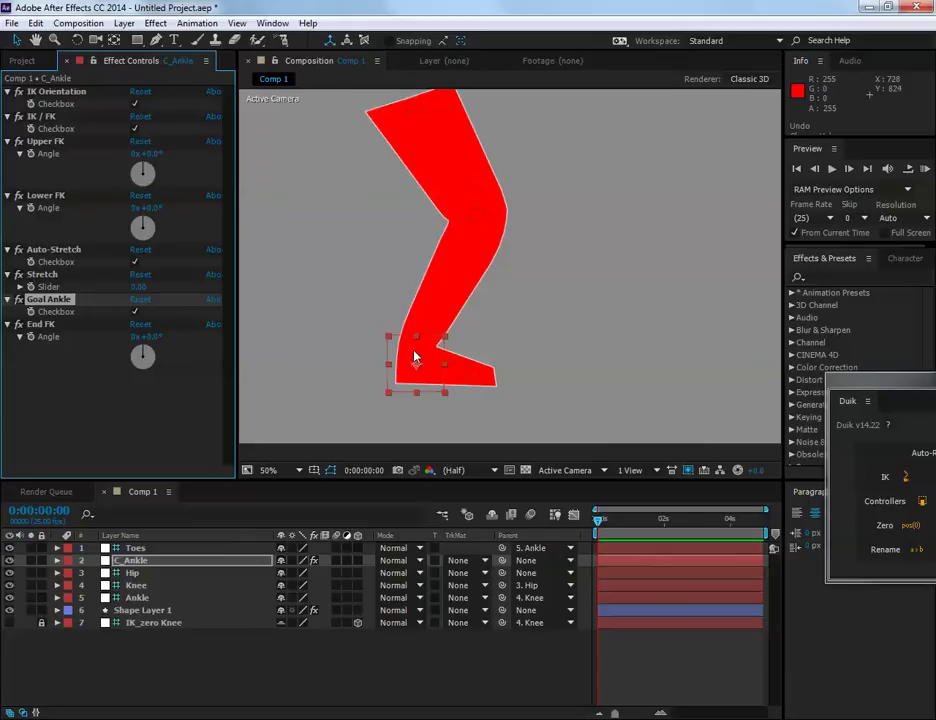
# - Move the C_Ankle controller further back to bend the knee more, with the whole leg in view, and deselect it
pyautogui.moveTo(416, 359); pyautogui.dragTo(340, 352)
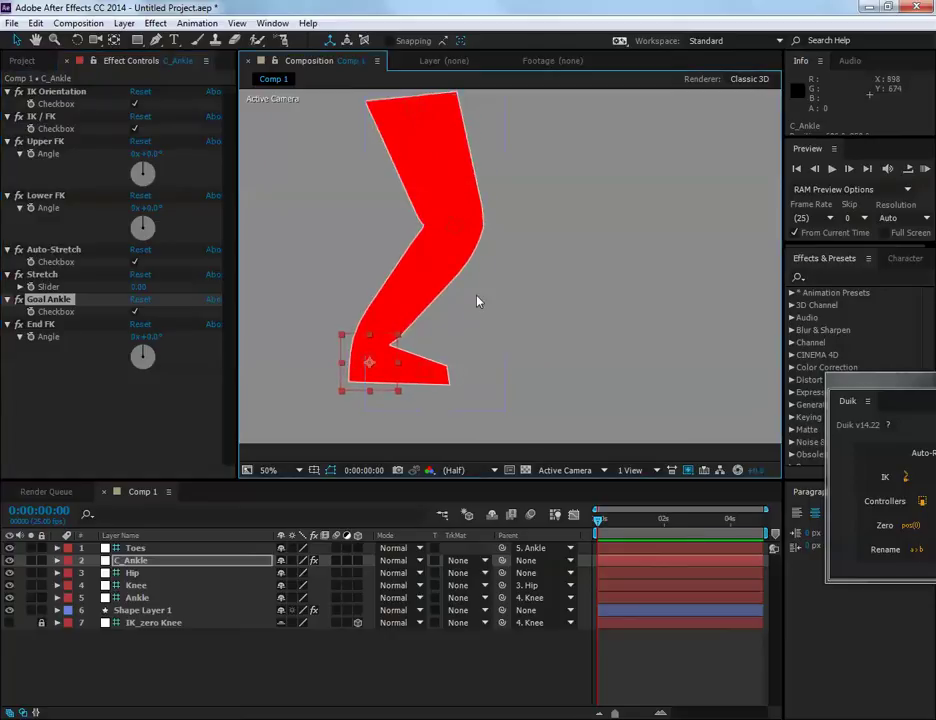
pyautogui.moveTo(497, 276); pyautogui.dragTo(531, 313)
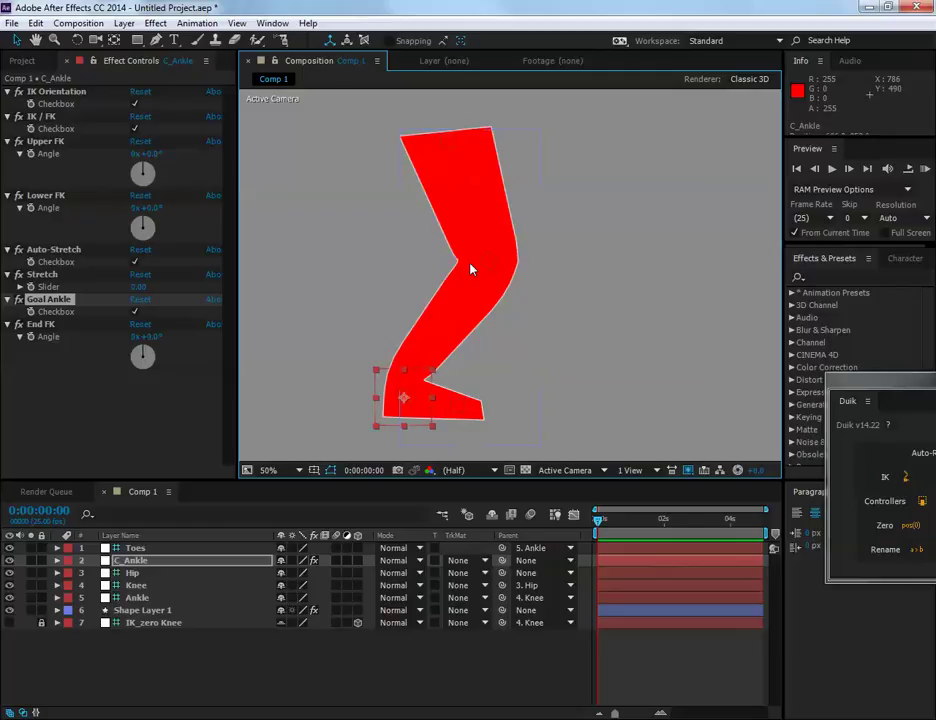
pyautogui.click(621, 280)
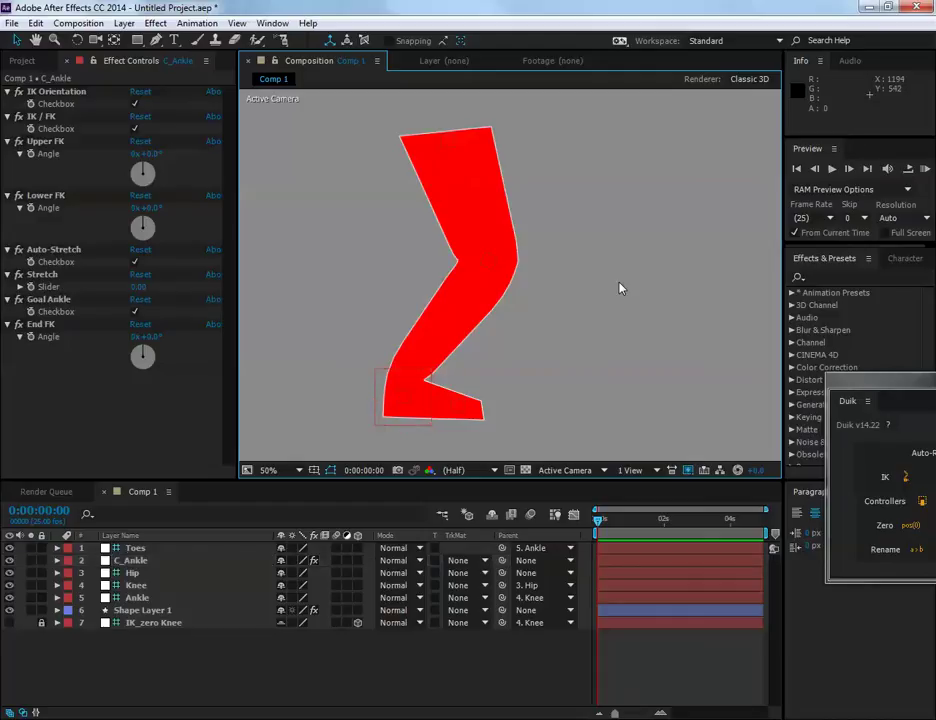